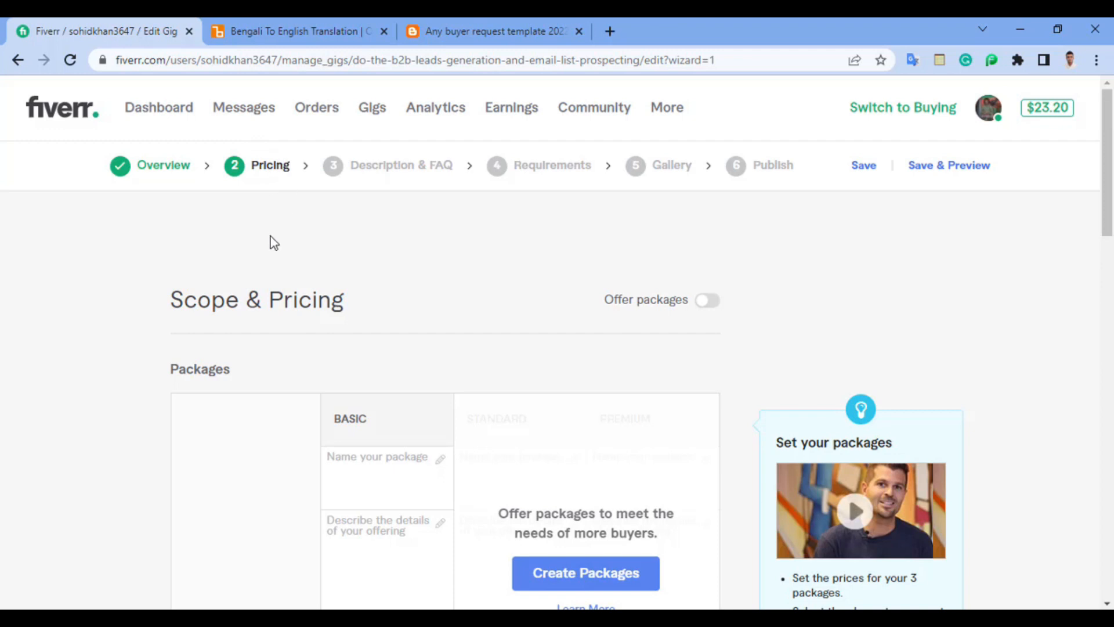
Step: Turn on package offers in Scope & Pricing so the gig has Basic, Standard and Premium packages
scroll(411, 343, down, 3)
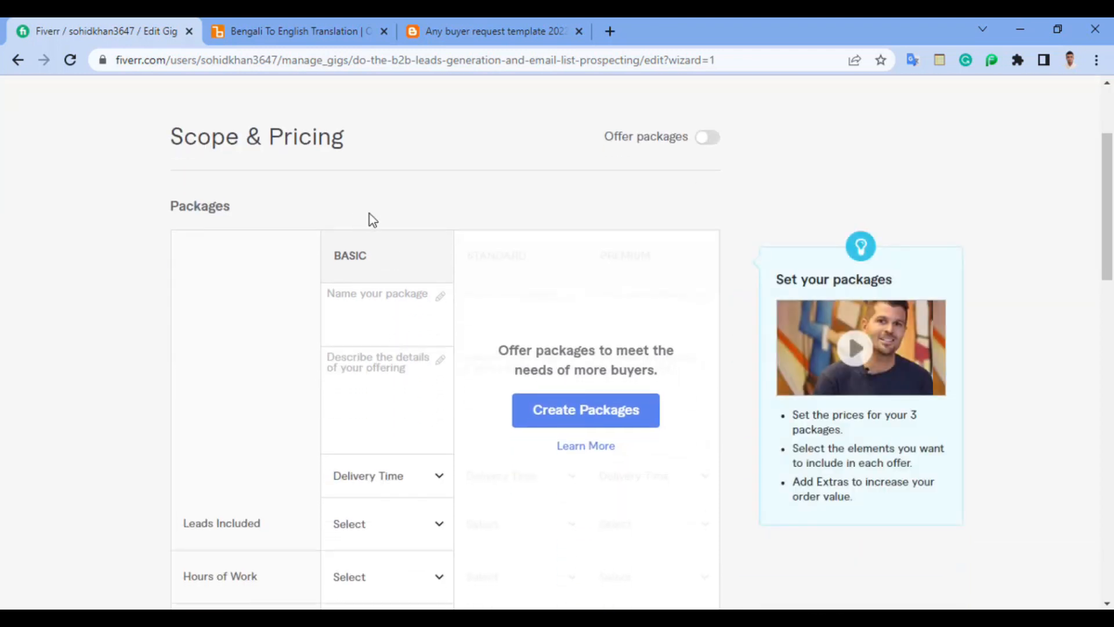
scroll(371, 216, up, 2)
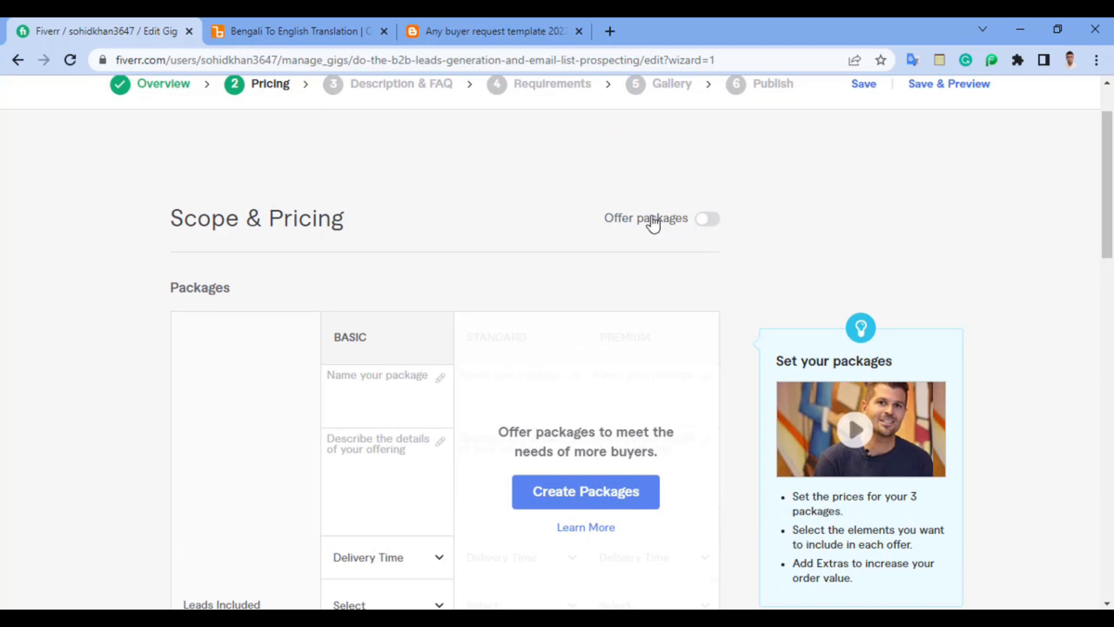
drag(594, 214, 709, 231)
click(709, 226)
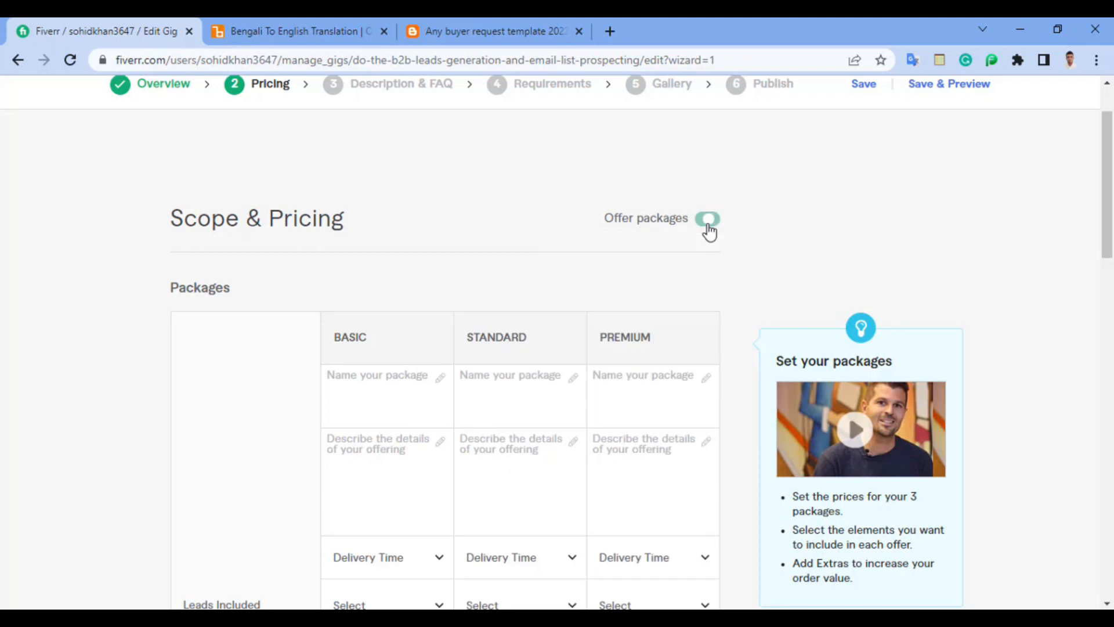
Step: Examine the Packages heading and the Basic, Standard and Premium column names with their Bengali translations
drag(648, 336, 591, 339)
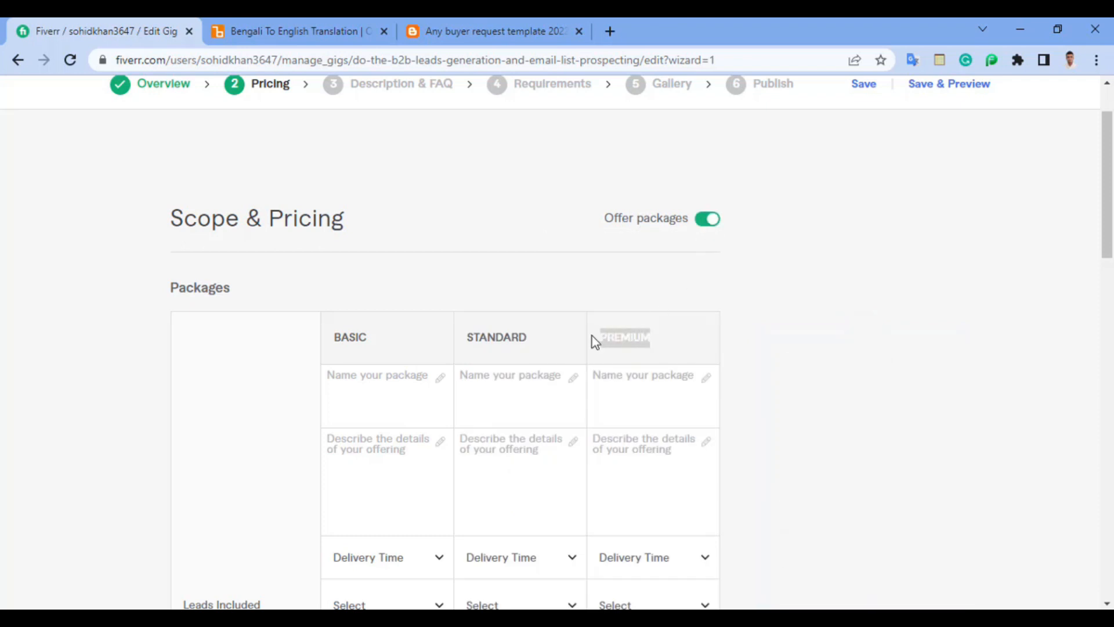
click(408, 339)
scroll(419, 322, down, 1)
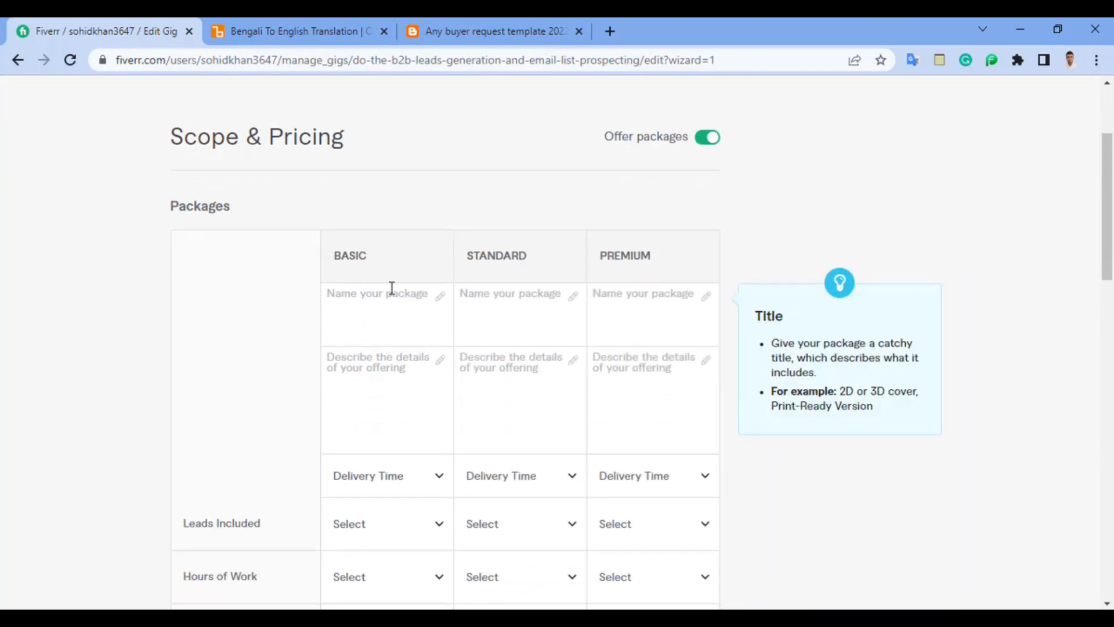
drag(398, 266, 325, 266)
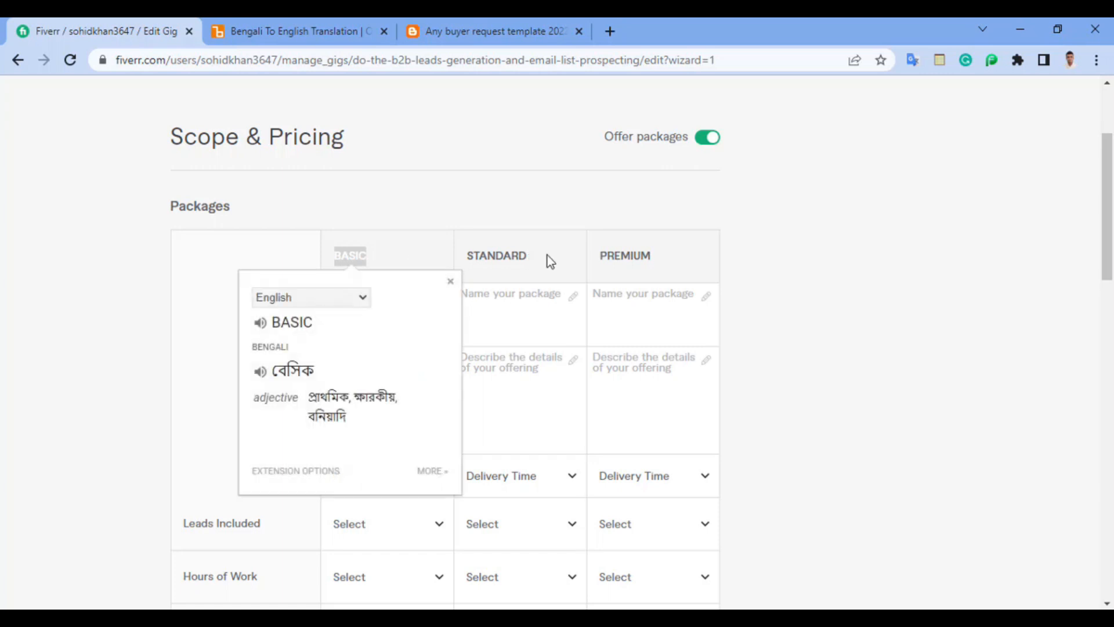
drag(547, 258, 457, 259)
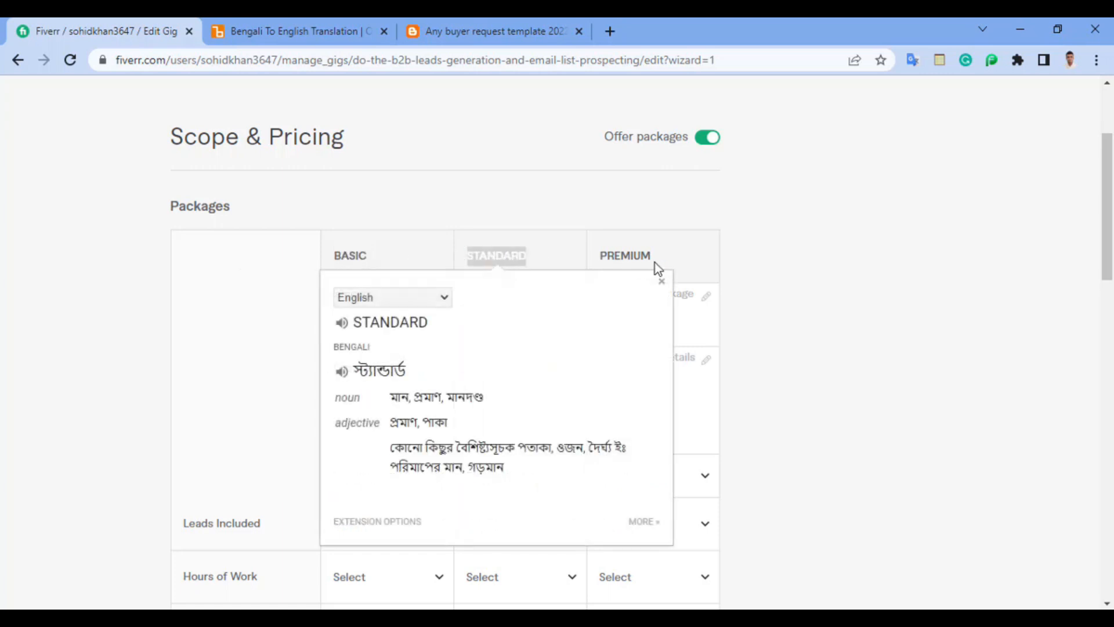
drag(672, 259, 566, 256)
click(383, 259)
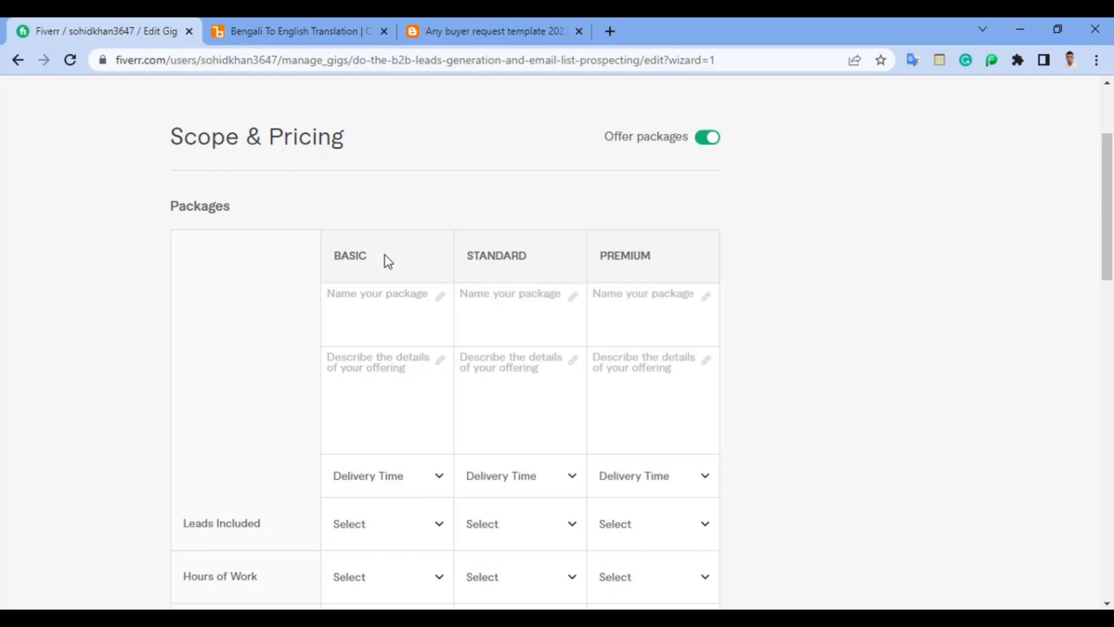
drag(387, 261, 319, 259)
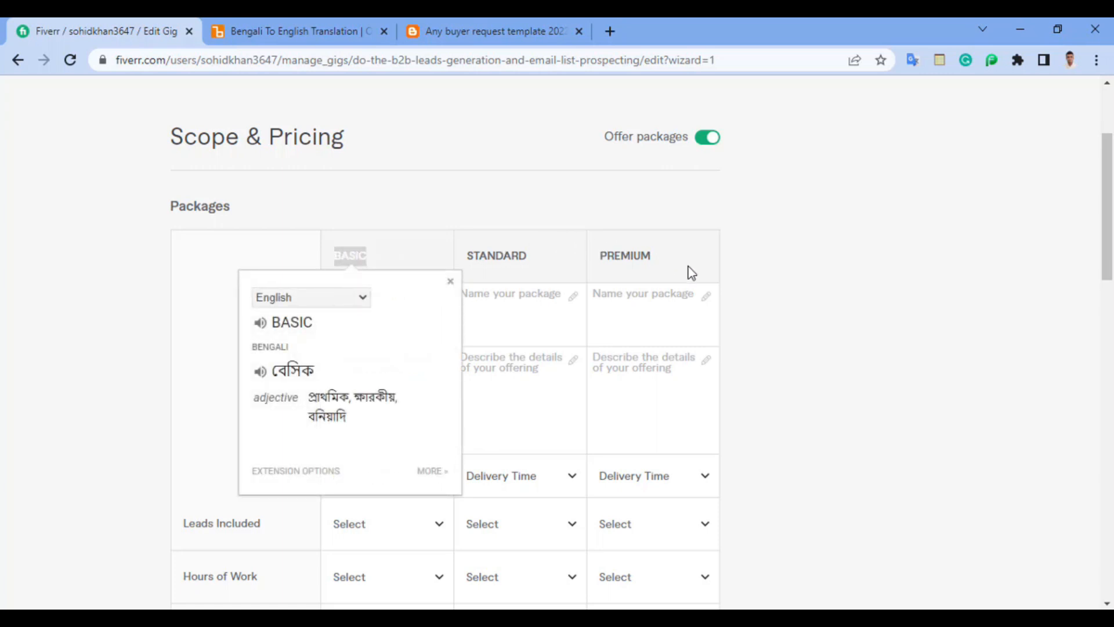
drag(676, 266, 601, 264)
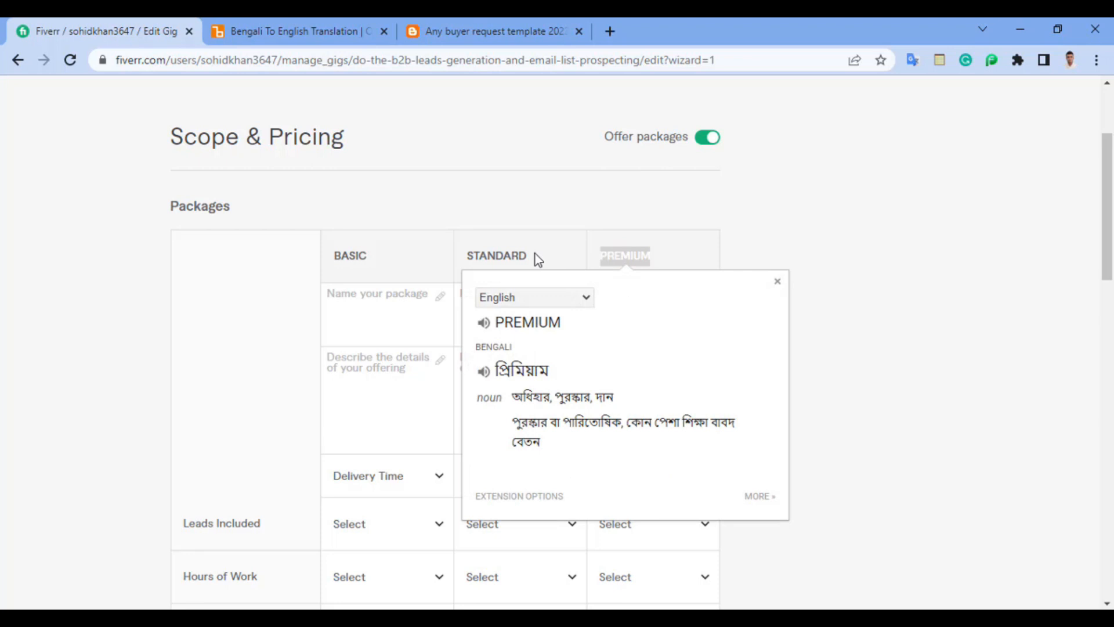
drag(538, 254, 470, 255)
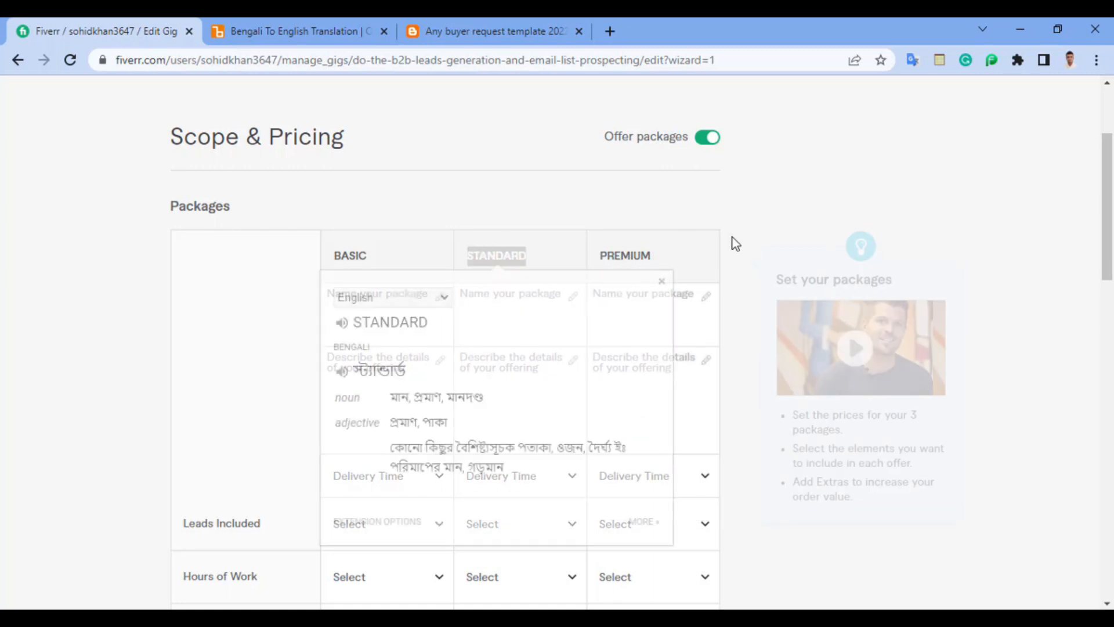
click(743, 211)
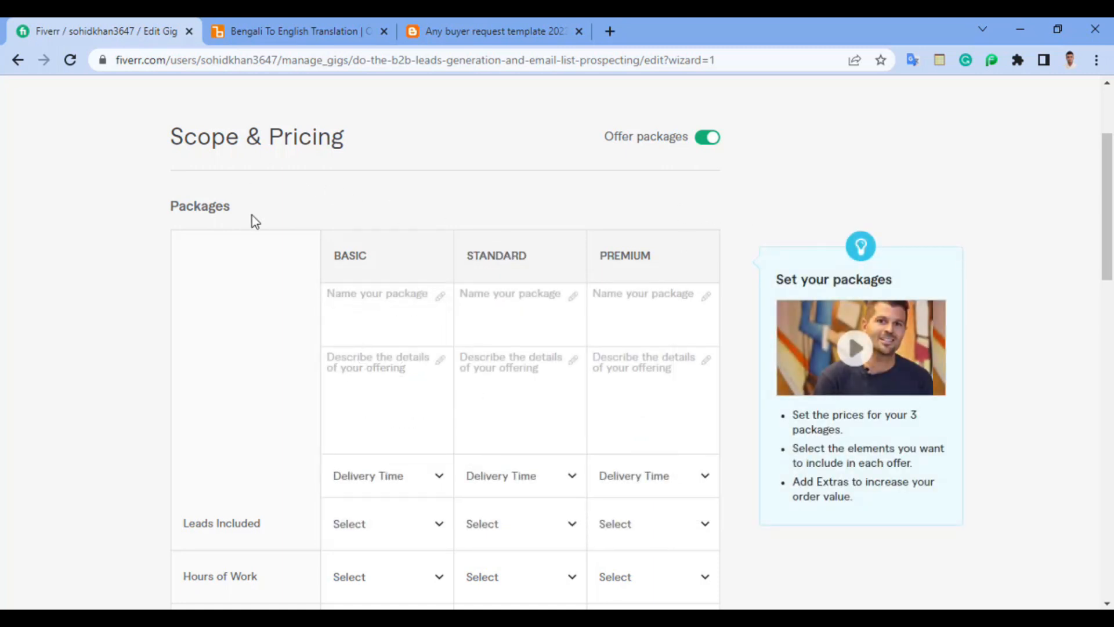
drag(232, 208, 183, 211)
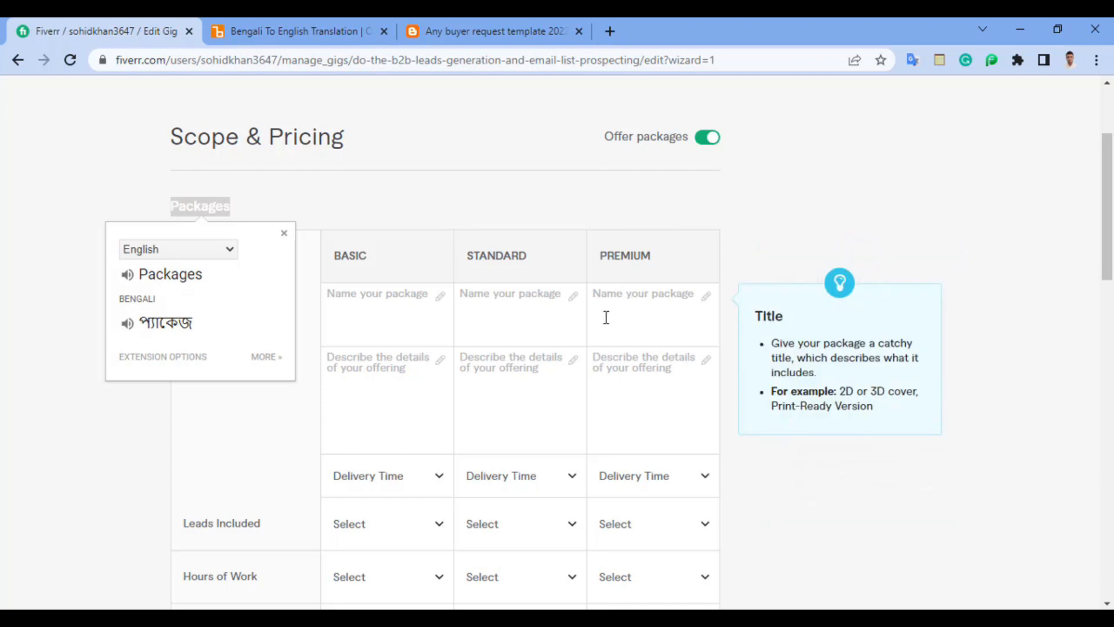
Step: Set the Basic package's price to $20
scroll(589, 340, down, 4)
scroll(586, 352, down, 4)
click(350, 287)
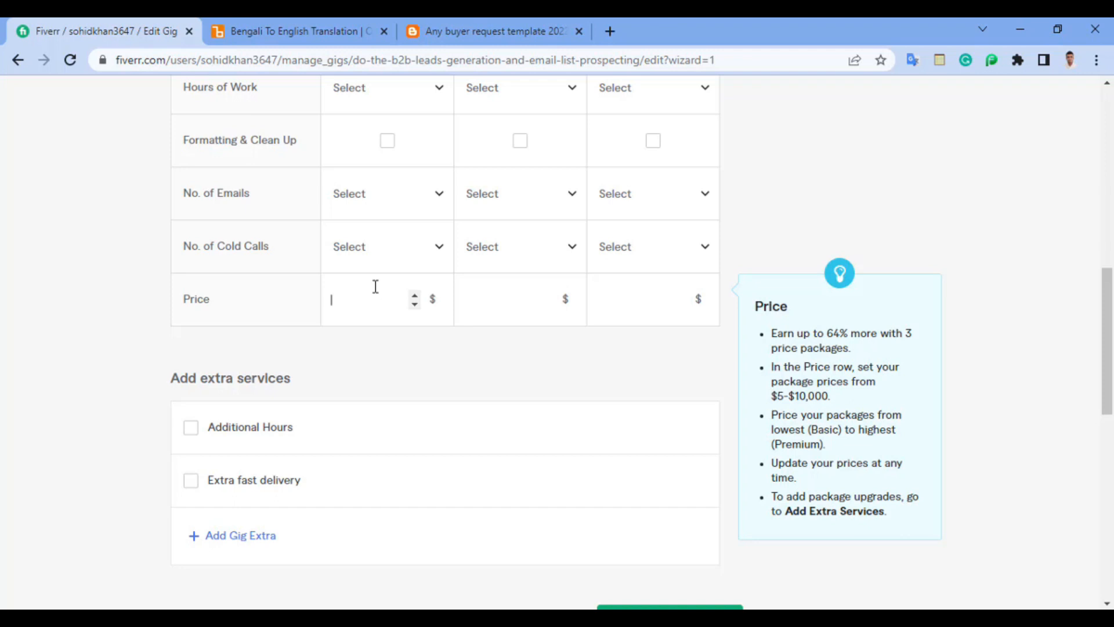
scroll(482, 367, up, 10)
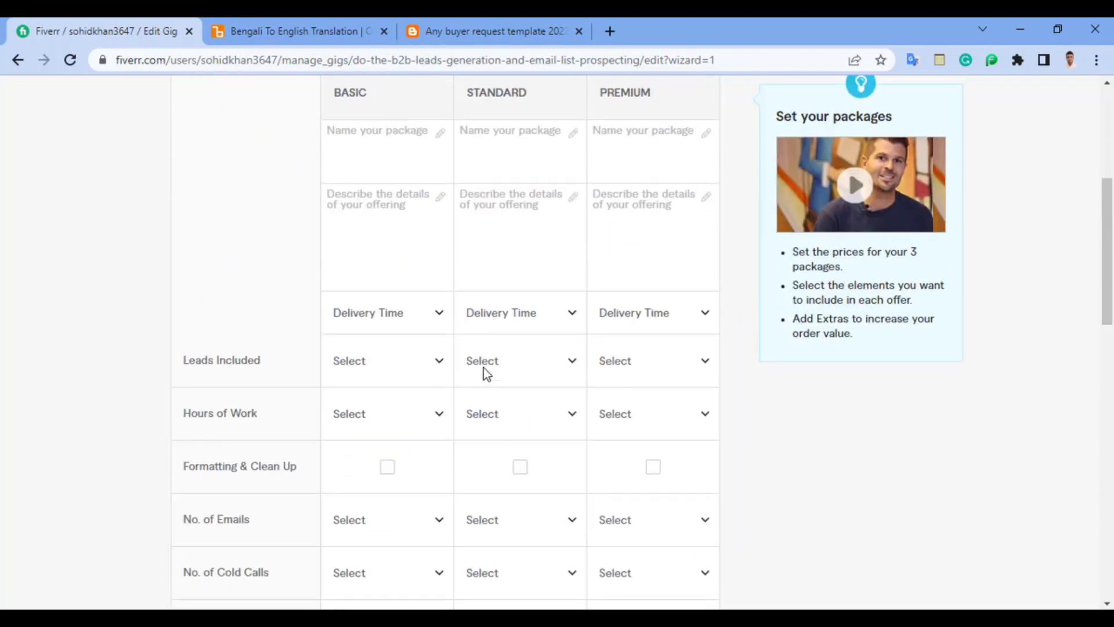
scroll(523, 348, down, 10)
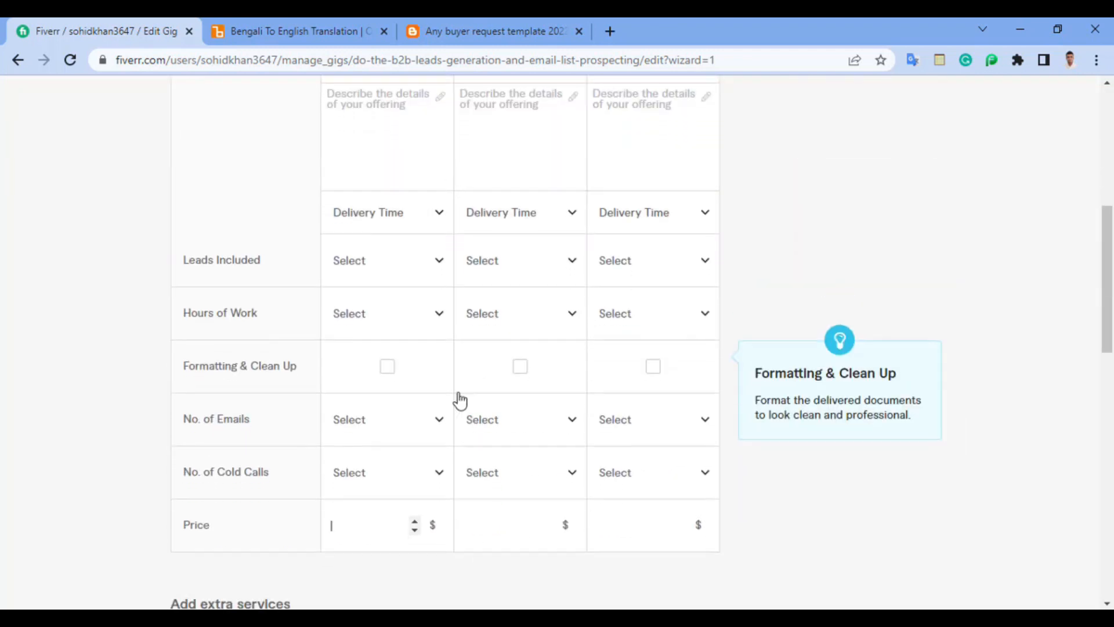
scroll(395, 408, up, 1)
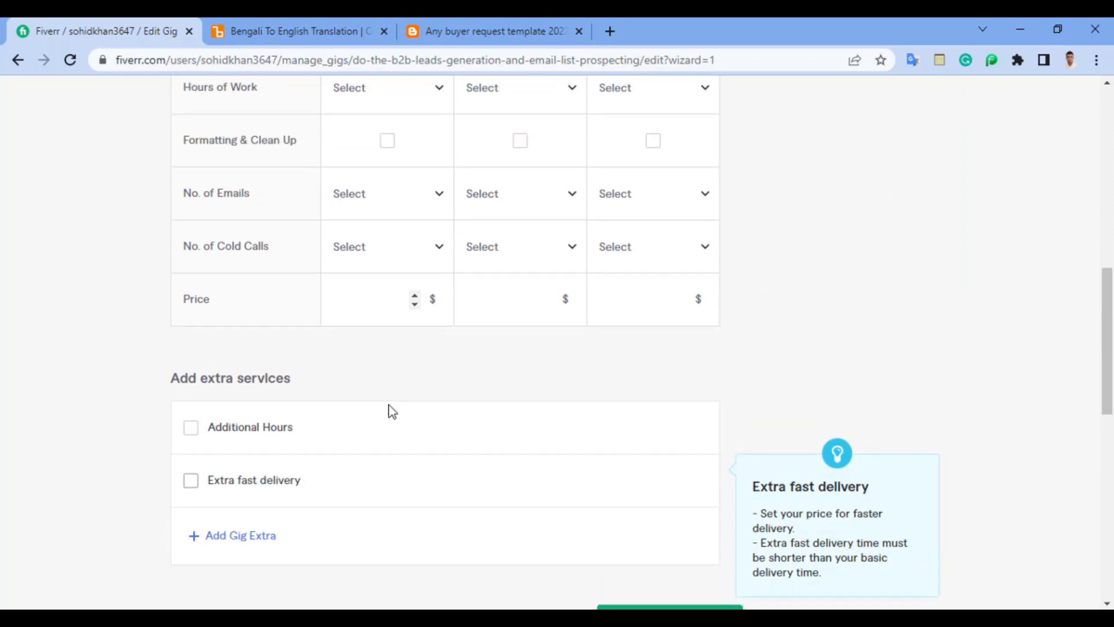
click(361, 299)
scroll(276, 338, up, 6)
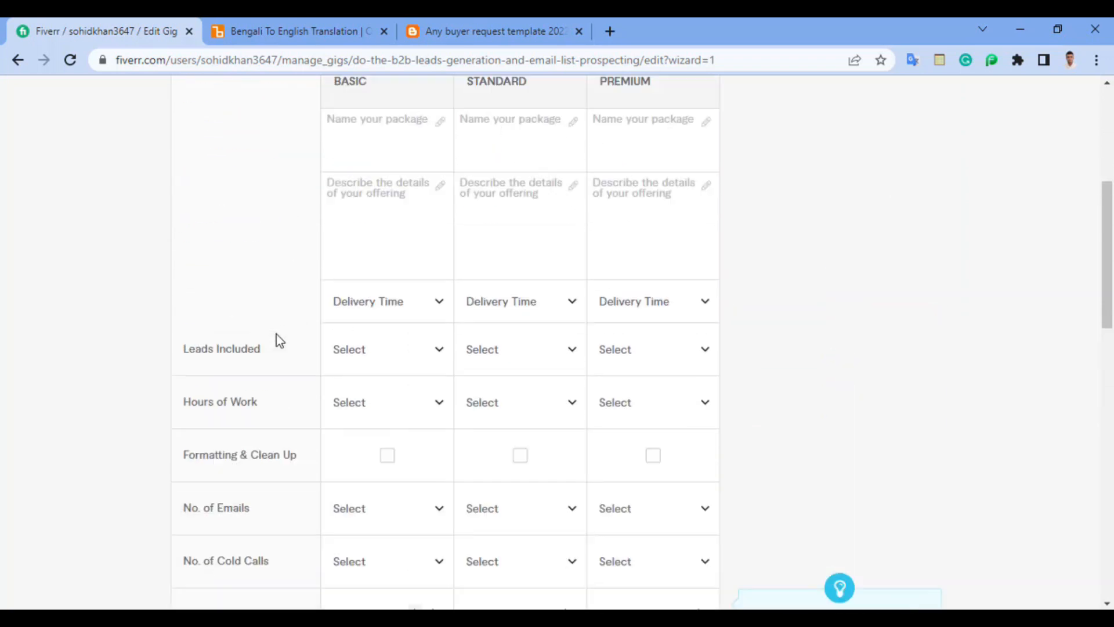
scroll(276, 333, up, 1)
scroll(350, 306, down, 6)
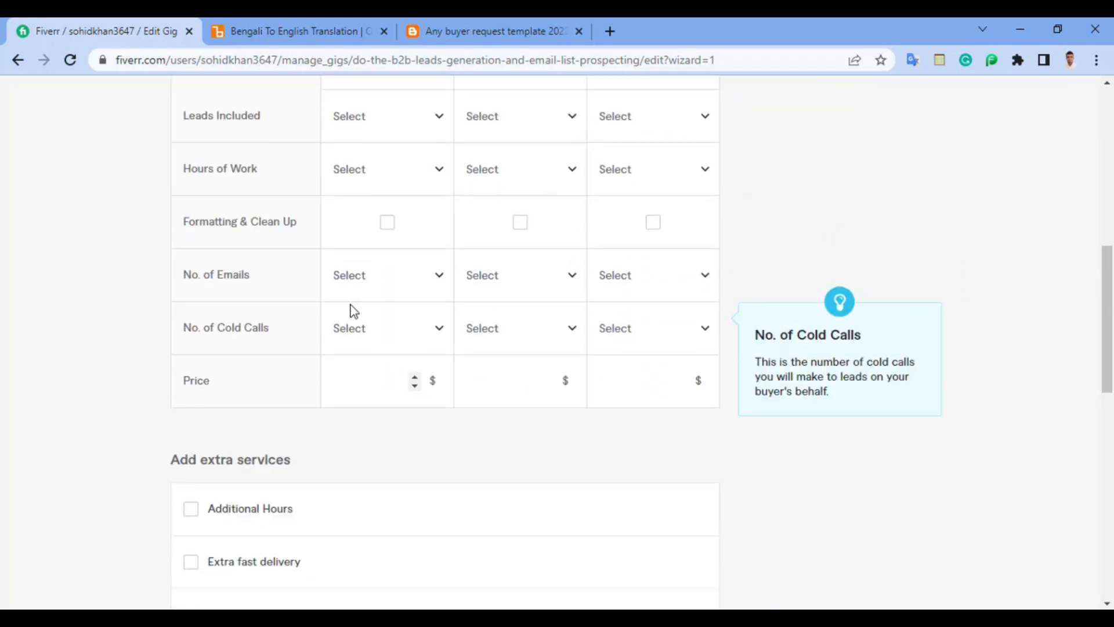
text(20)
Step: Set the Standard package's price to $50 and the Premium package's price to $100
click(494, 372)
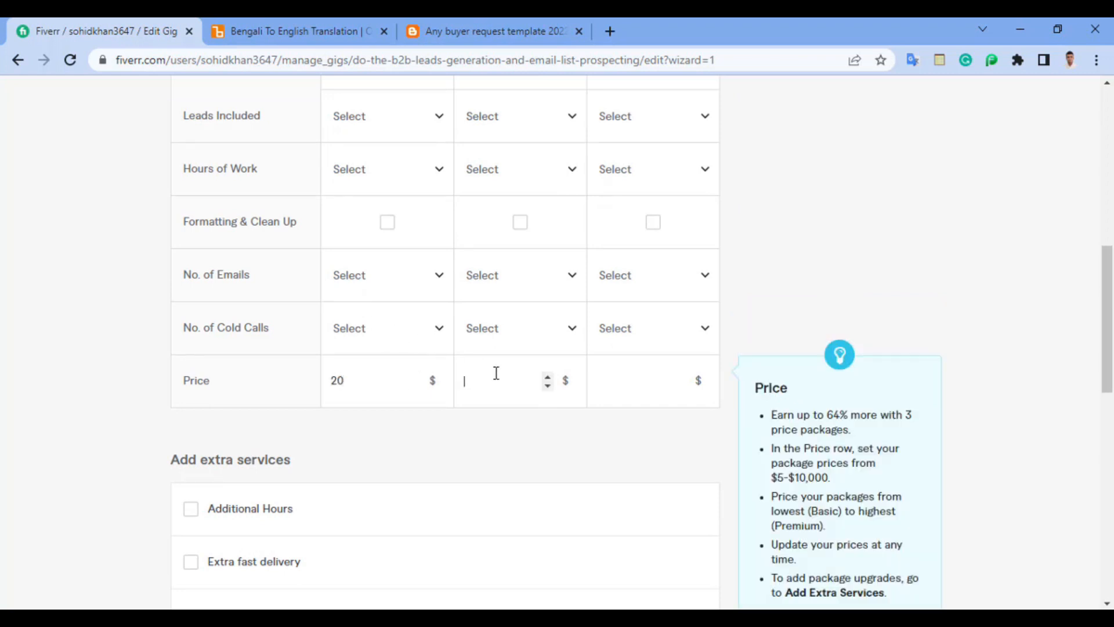
text(50)
click(630, 384)
text(100)
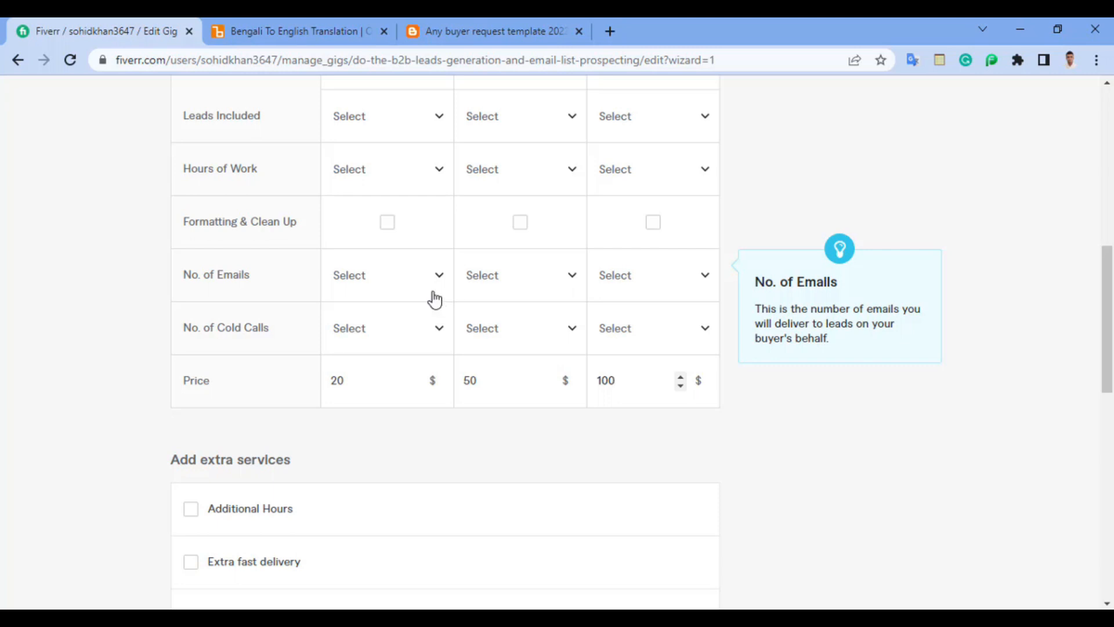
Step: Set the number of emails in the Basic package to 100
scroll(434, 299, up, 5)
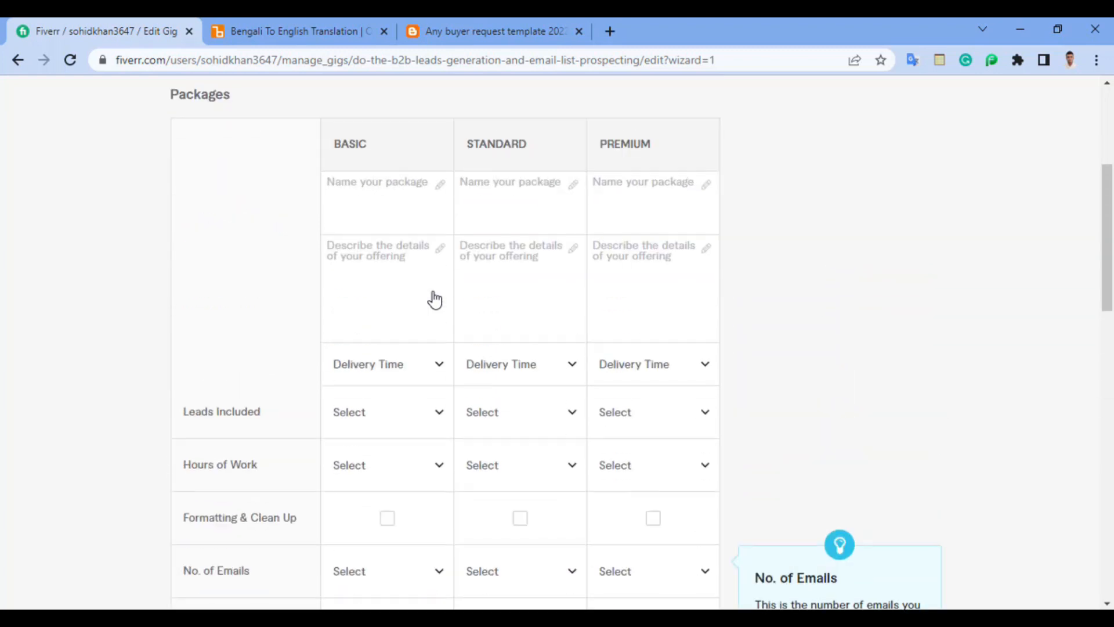
scroll(432, 300, down, 5)
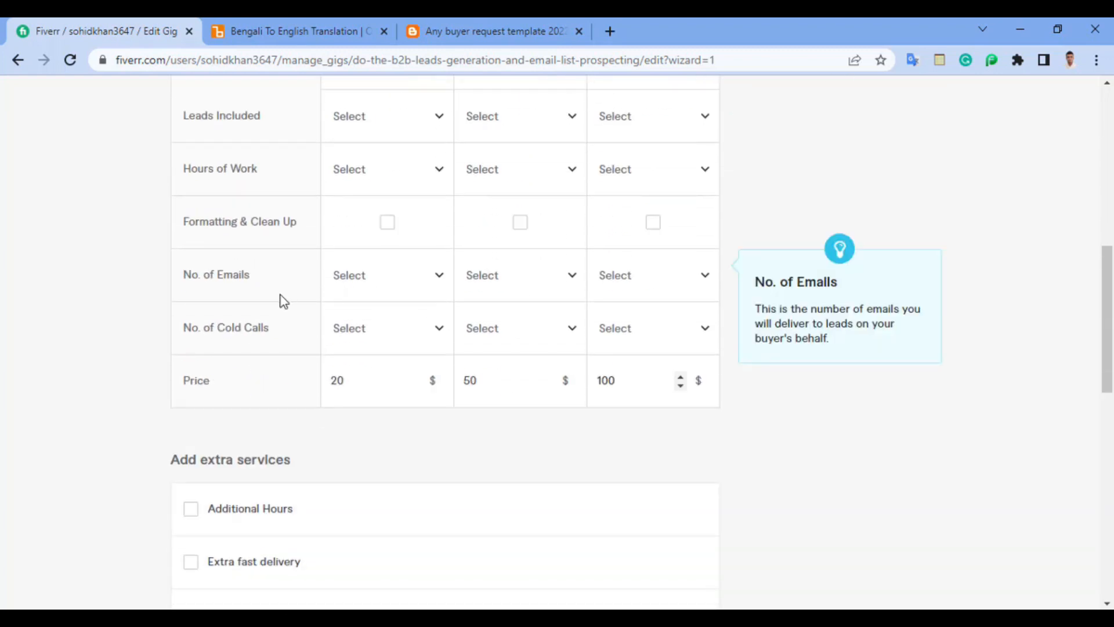
drag(250, 275, 181, 277)
click(181, 277)
drag(260, 278, 184, 279)
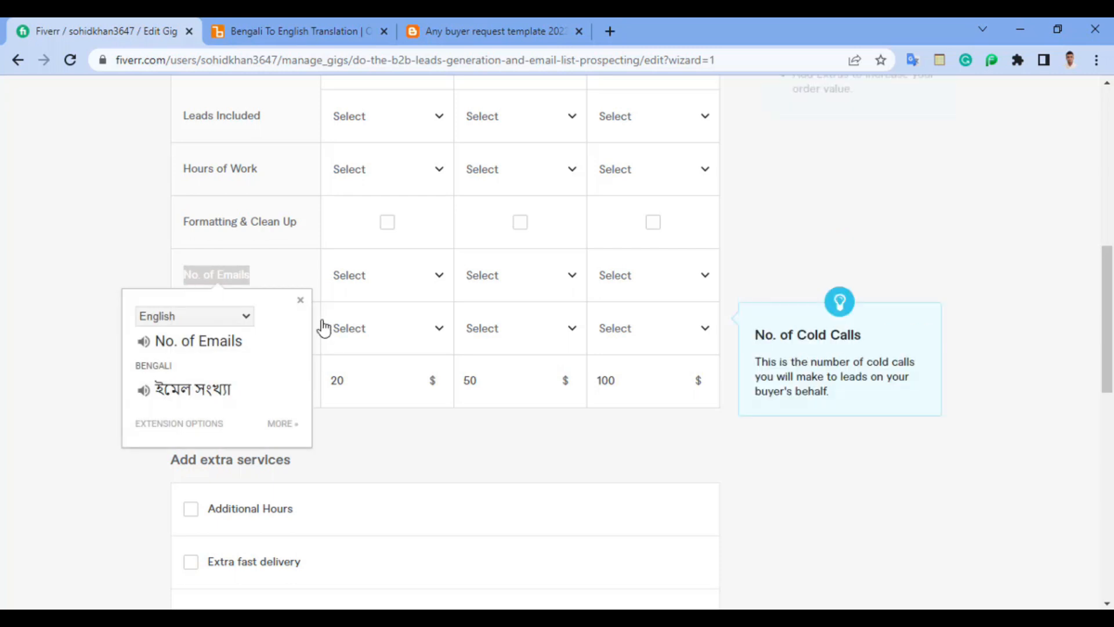
click(385, 330)
click(395, 291)
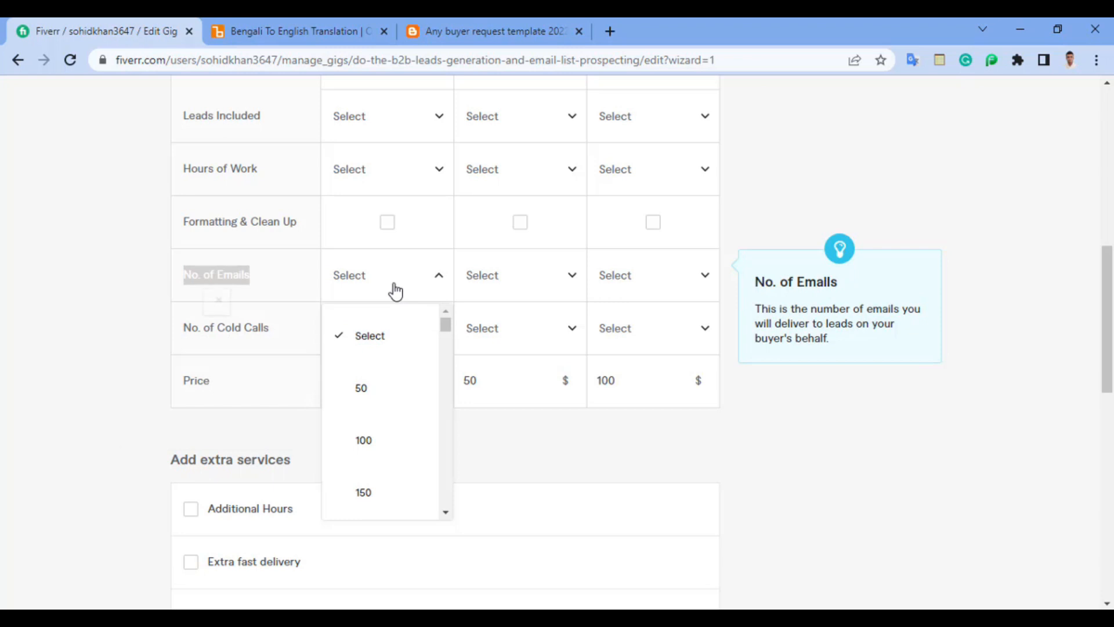
click(363, 446)
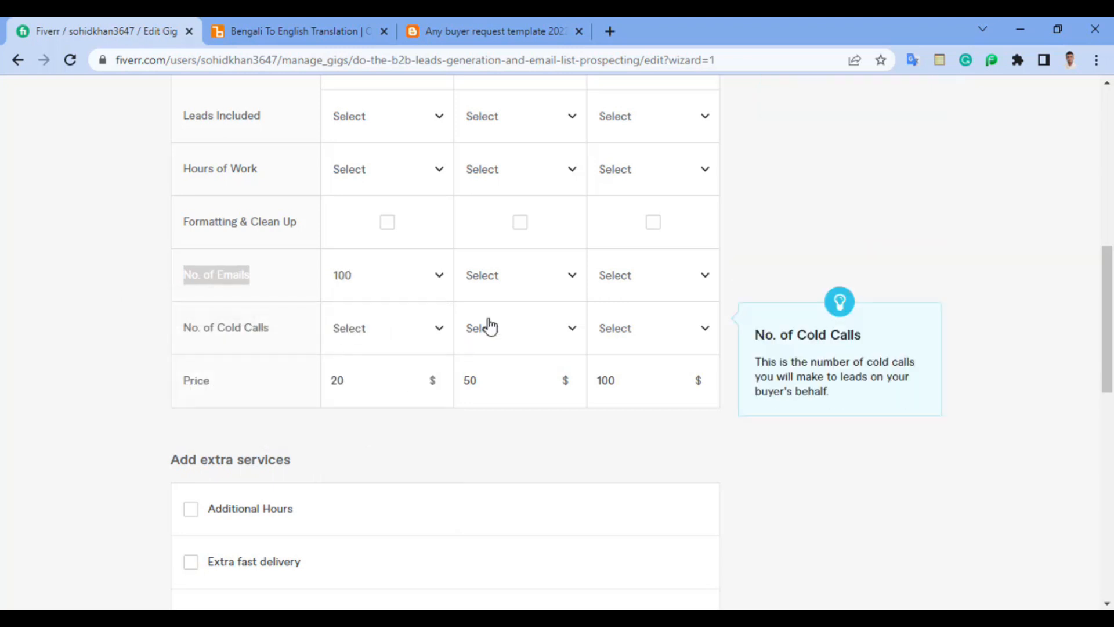
Step: Set the number of emails to 250 for the Standard package and 500 for the Premium package
click(512, 281)
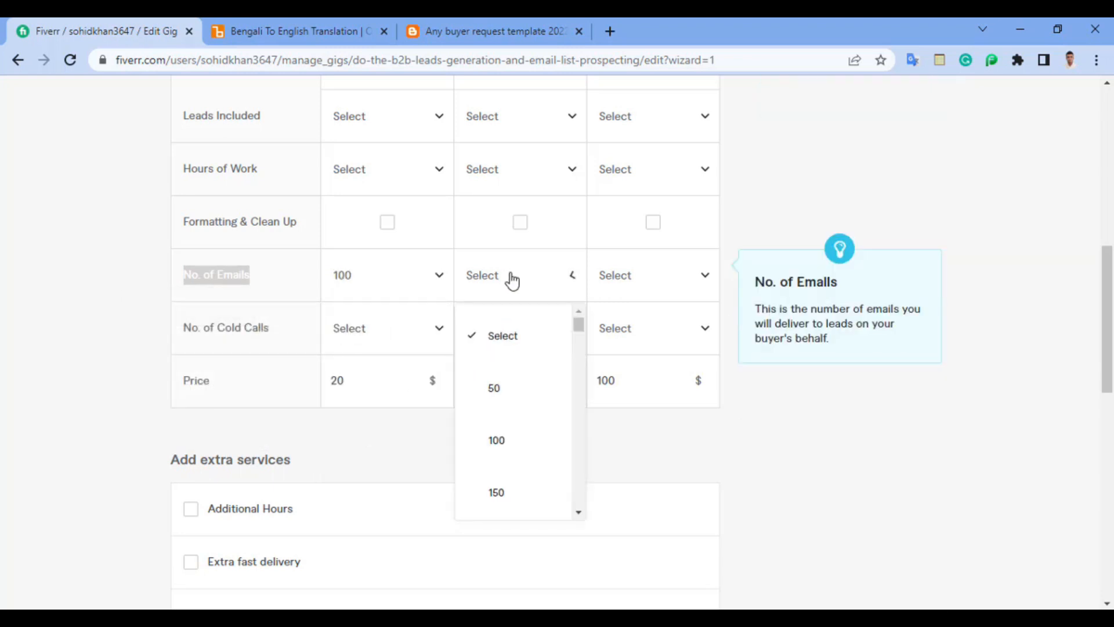
scroll(495, 453, down, 2)
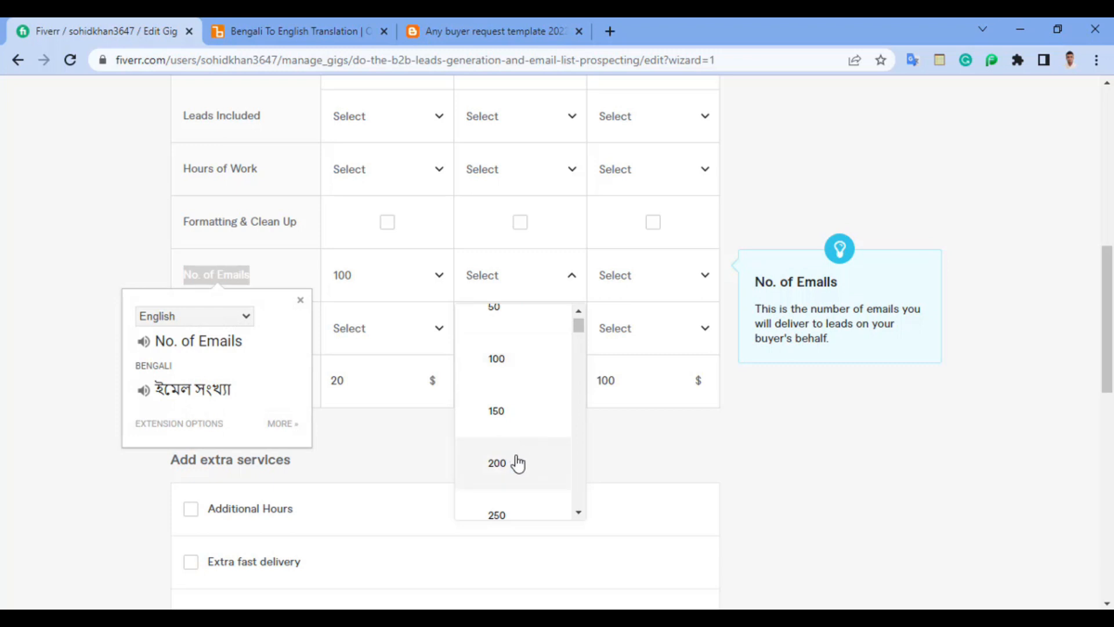
click(497, 512)
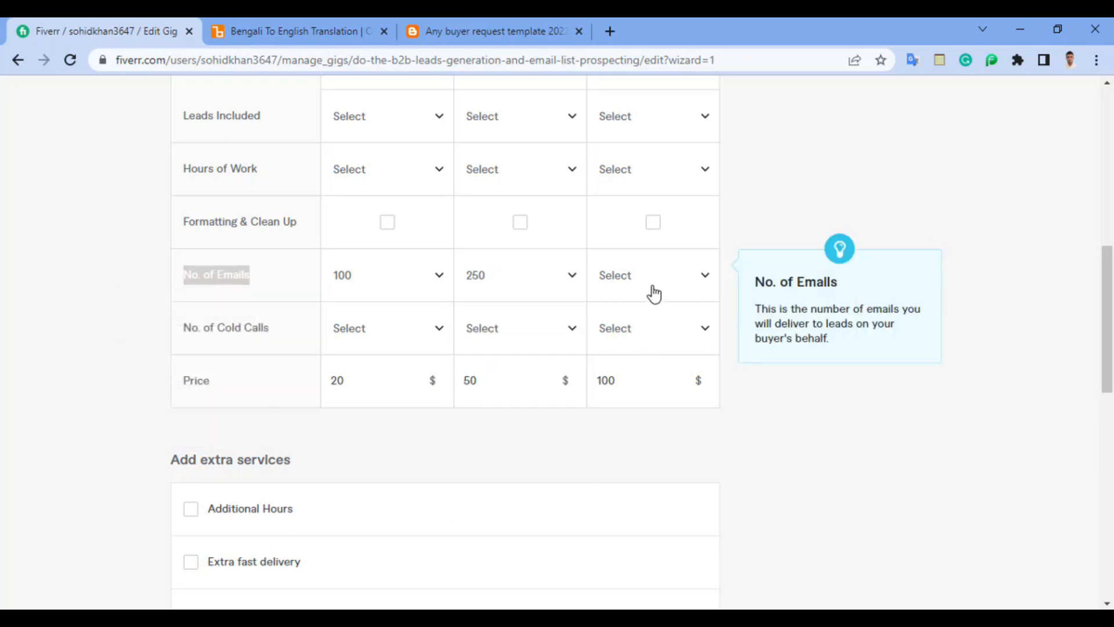
click(654, 294)
scroll(612, 440, down, 3)
scroll(615, 436, down, 5)
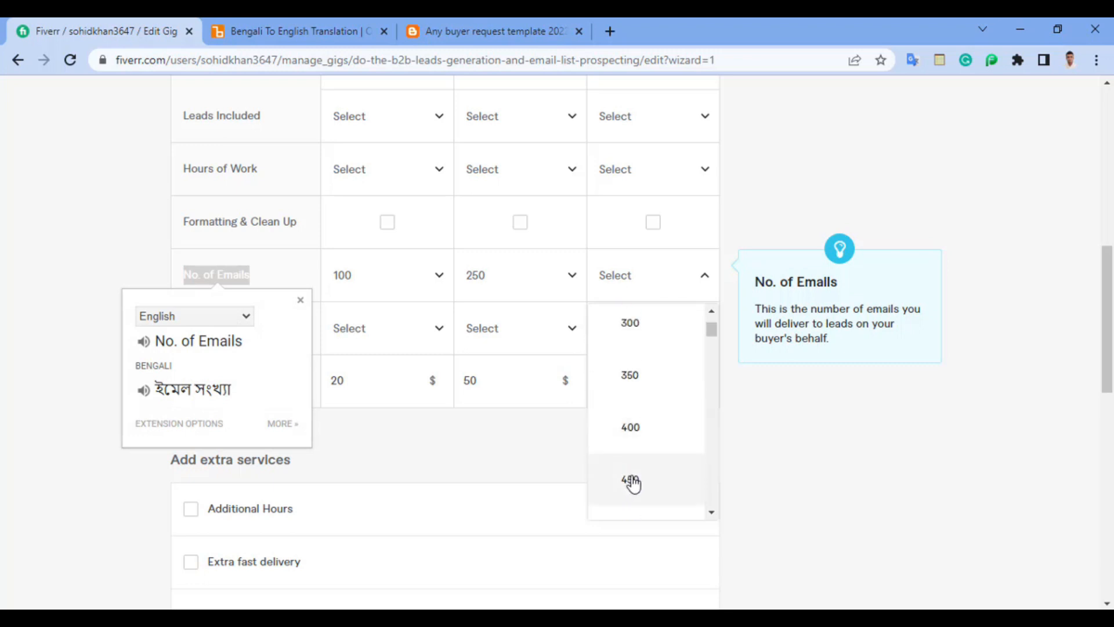
scroll(647, 371, up, 1)
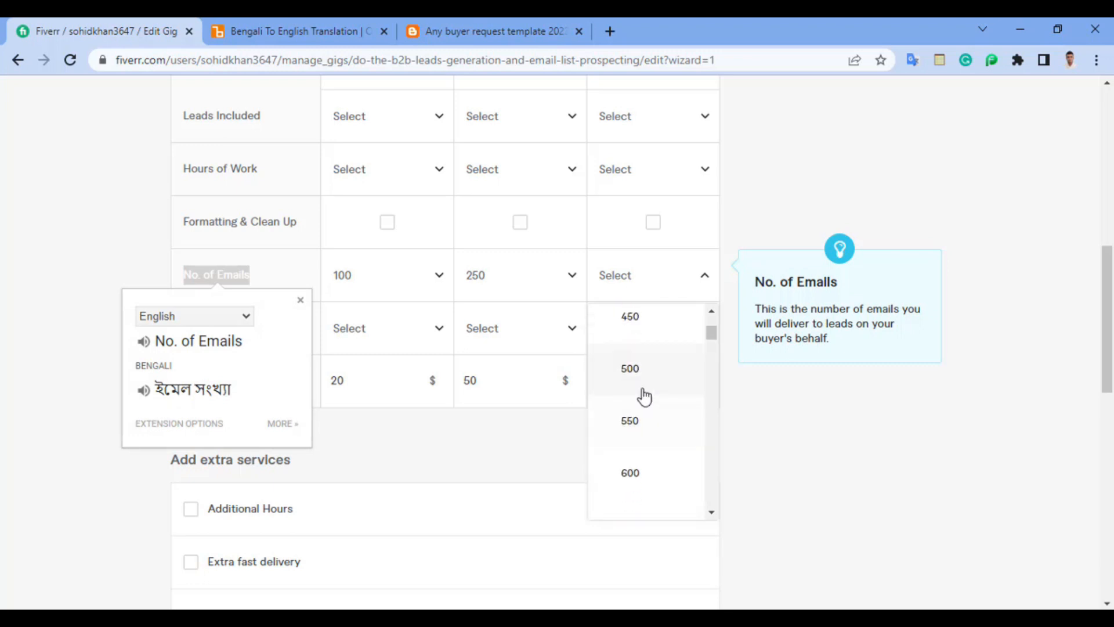
click(648, 380)
Step: Review the number-of-cold-calls choices for the Basic package and the Formatting & Clean Up row
drag(288, 330, 181, 331)
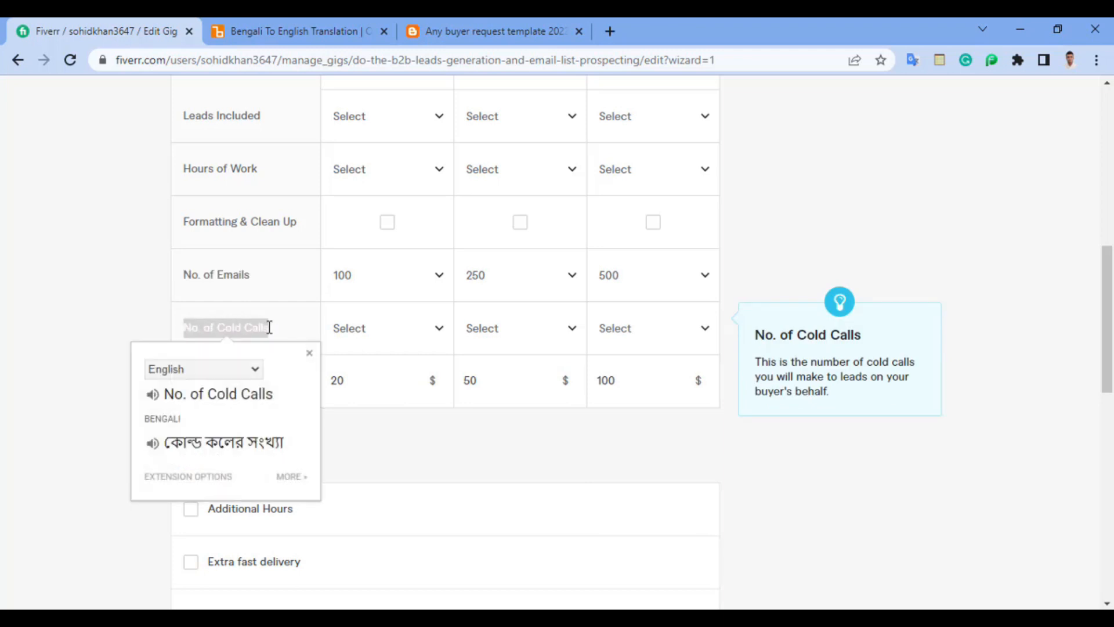
click(362, 332)
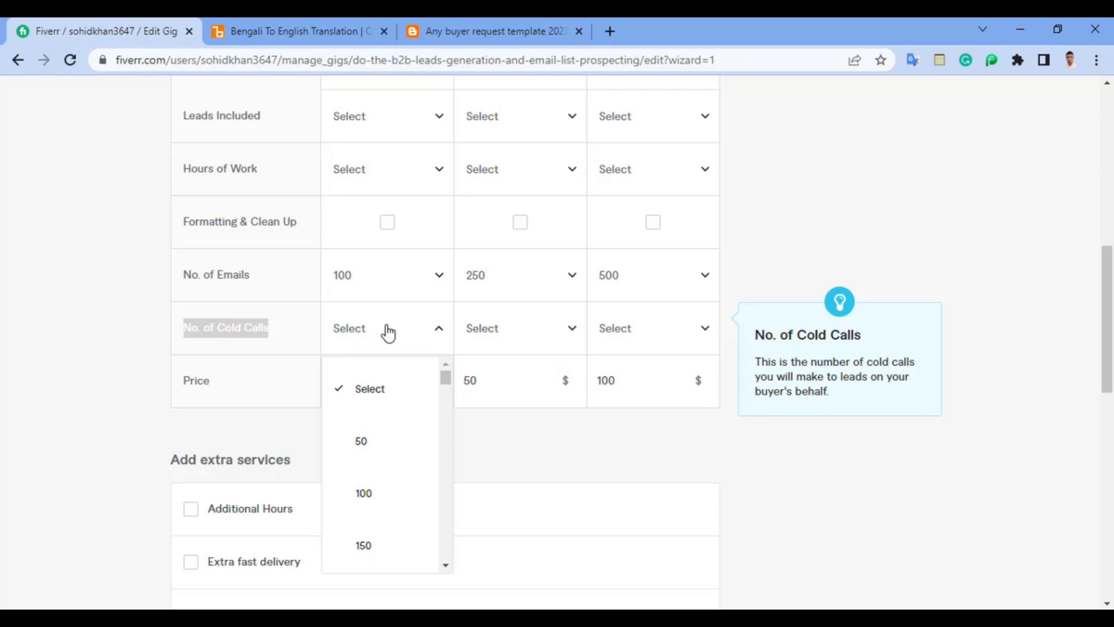
click(388, 334)
scroll(288, 325, up, 1)
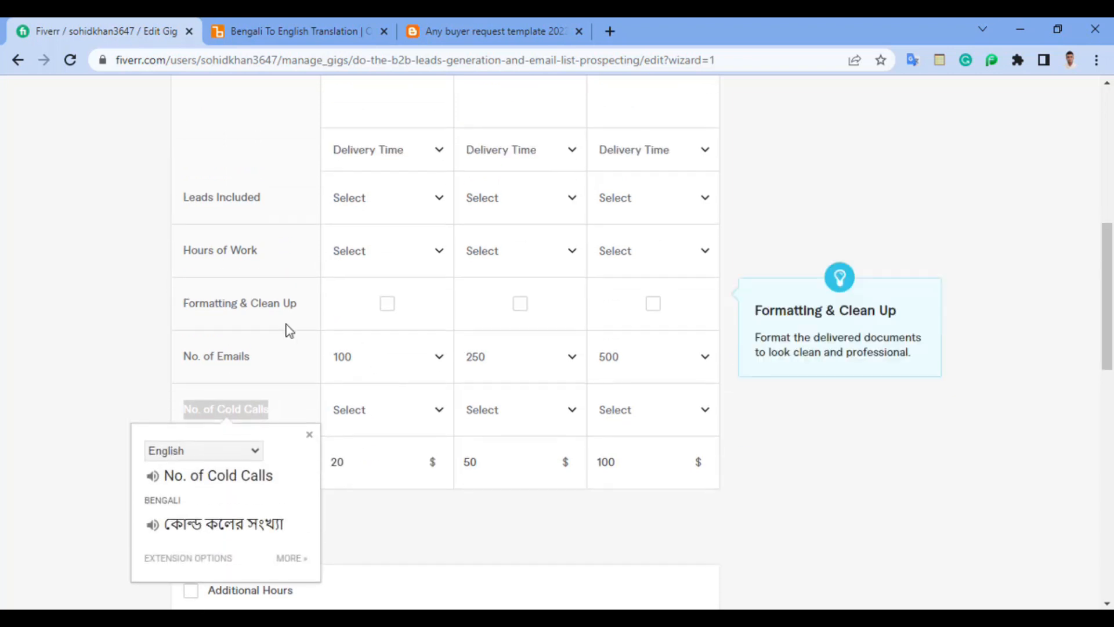
drag(186, 304, 293, 314)
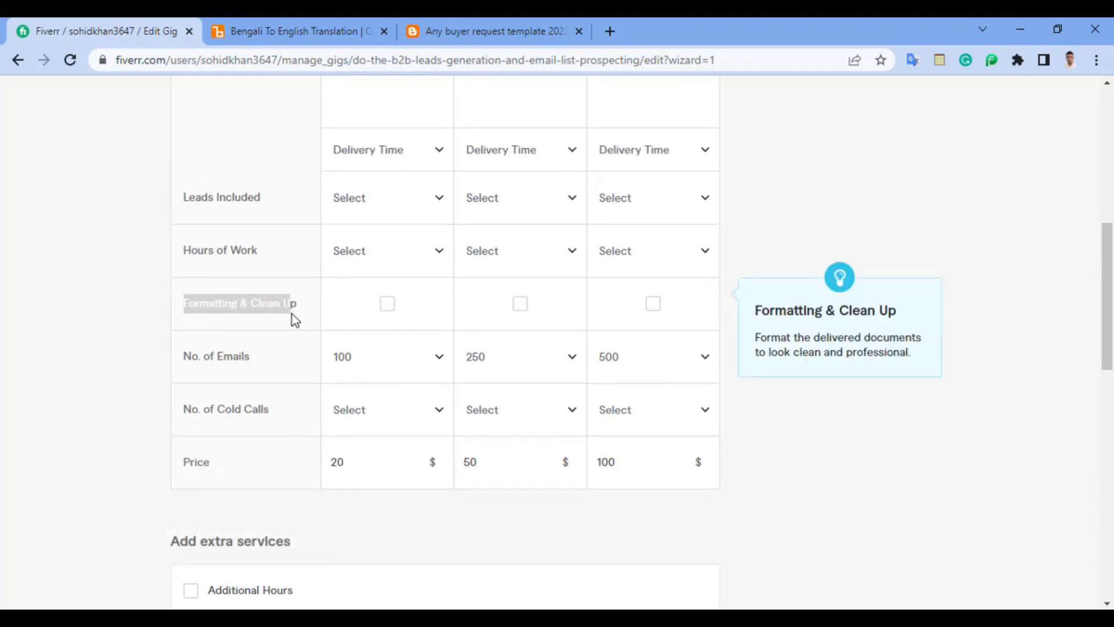
Step: Include Formatting & Clean Up in the Basic, Standard and Premium packages
click(389, 309)
click(519, 305)
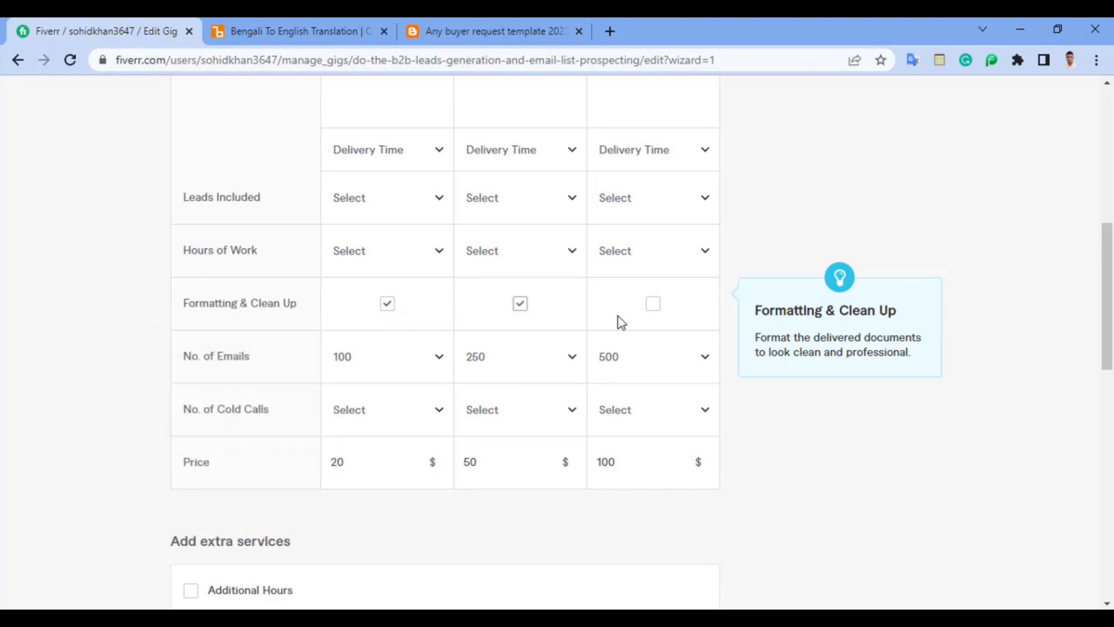
click(649, 304)
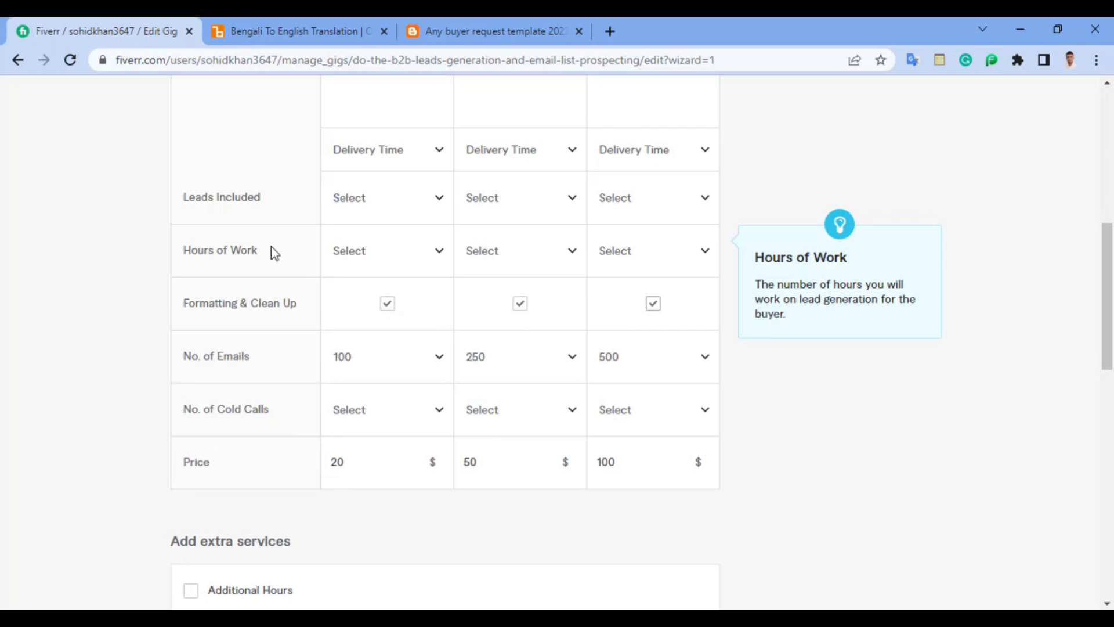
Step: Look up the Bengali translation of the Hours of Work label in the packages table
drag(270, 246, 198, 242)
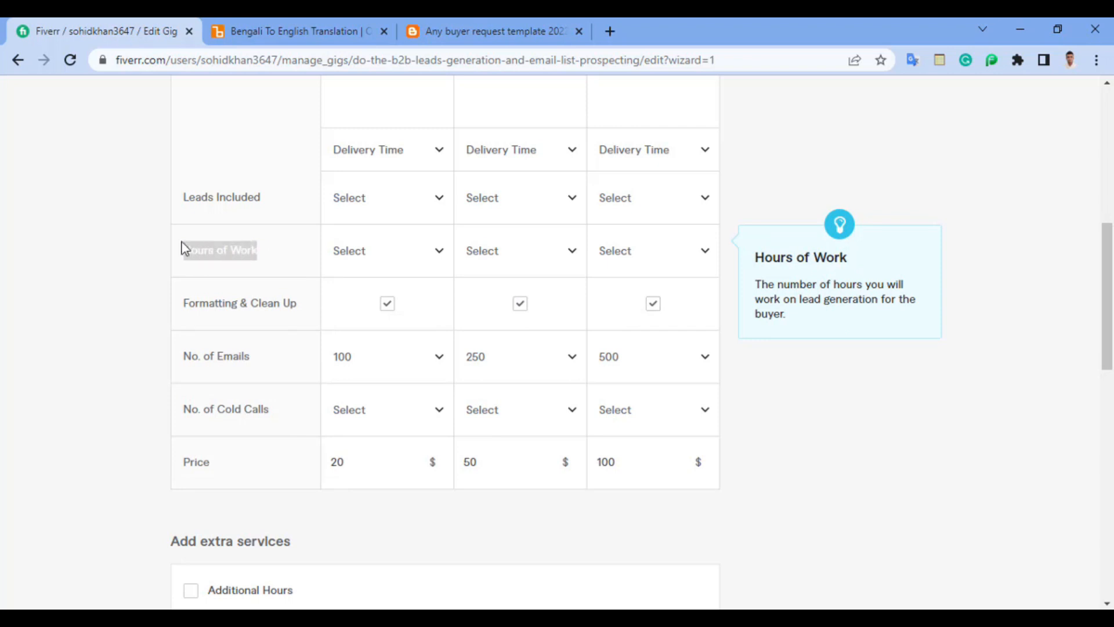
drag(187, 242, 187, 242)
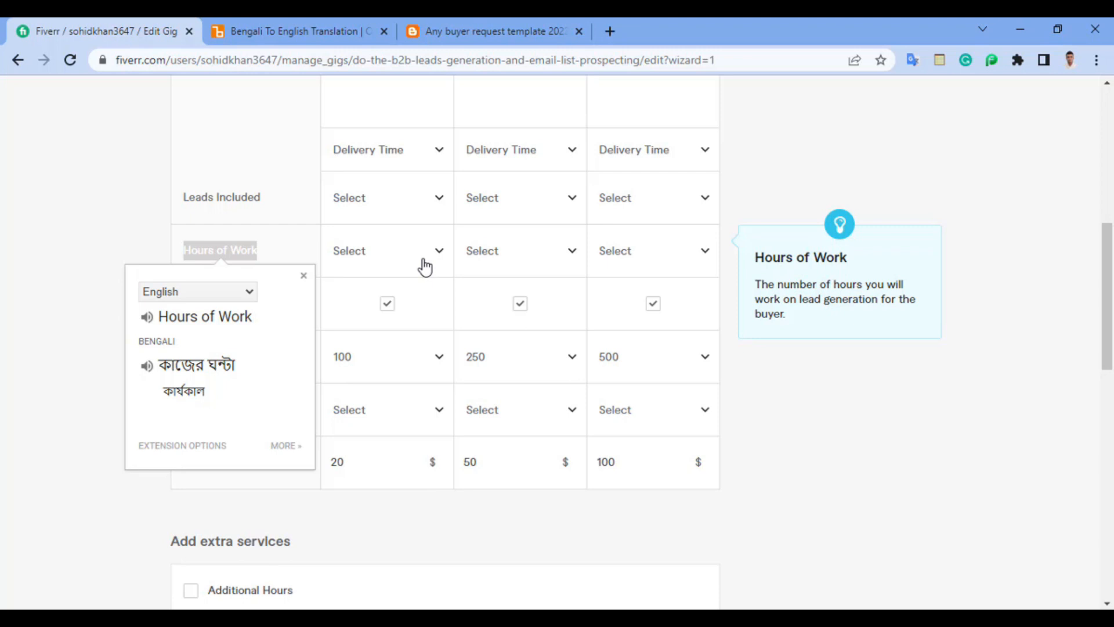
click(390, 515)
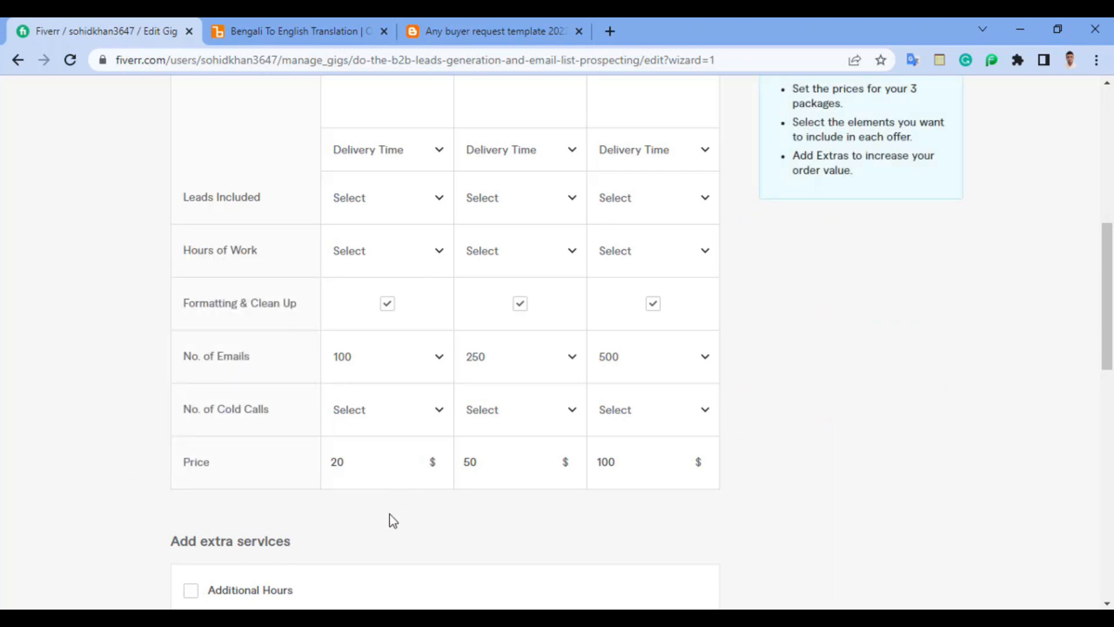
Step: Set the hours of work to 4 for the Basic package, 9 for Standard and 12 for Premium
click(420, 264)
scroll(368, 419, down, 2)
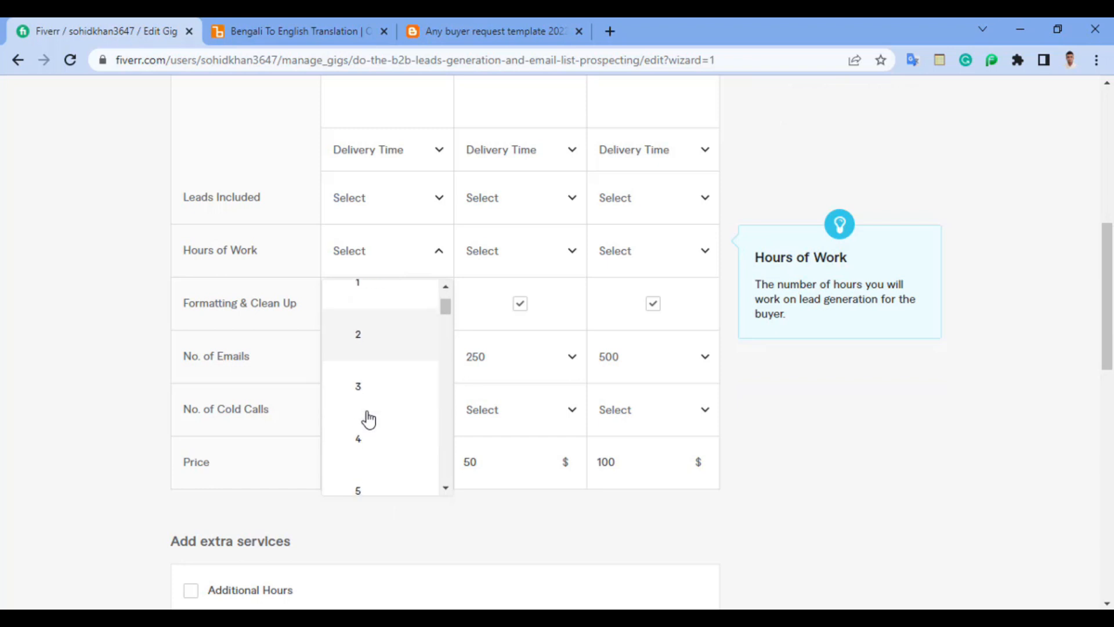
click(366, 438)
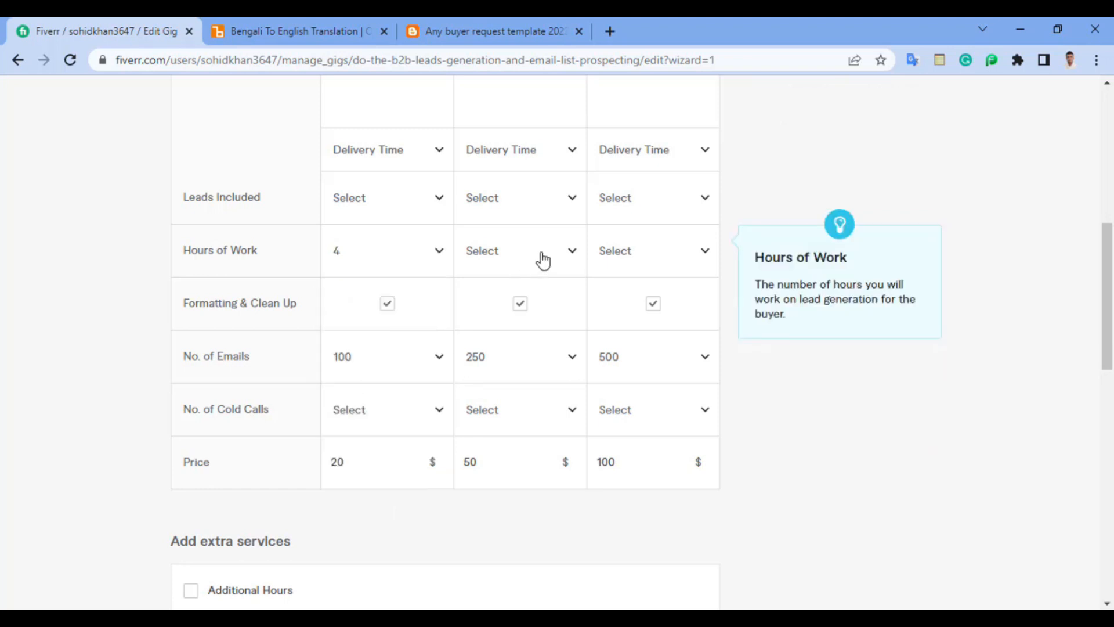
click(543, 261)
scroll(522, 423, down, 5)
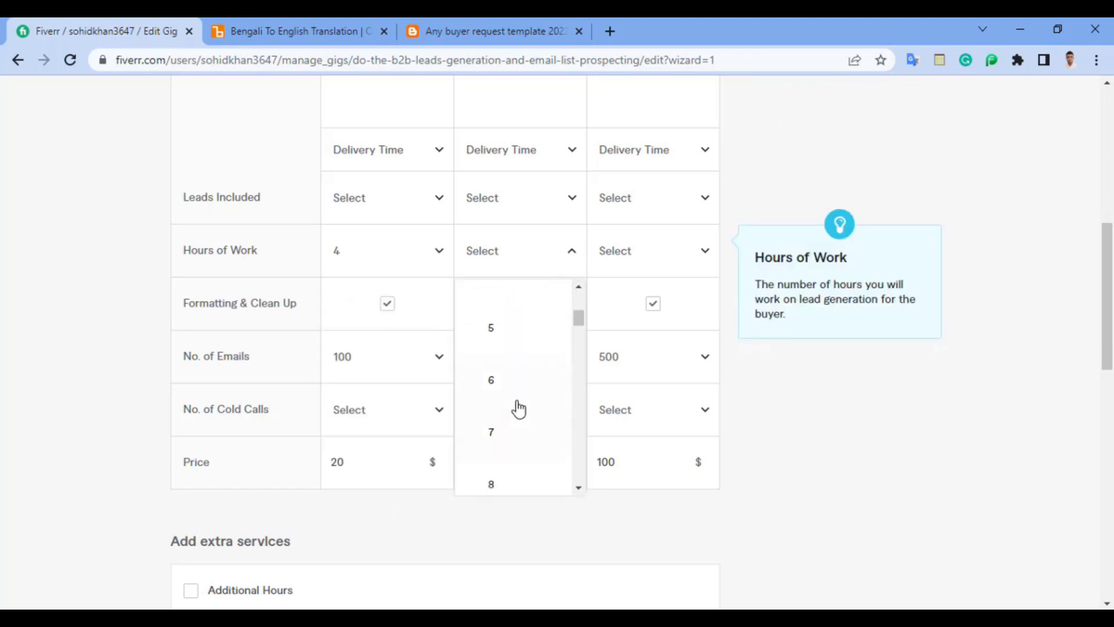
click(510, 378)
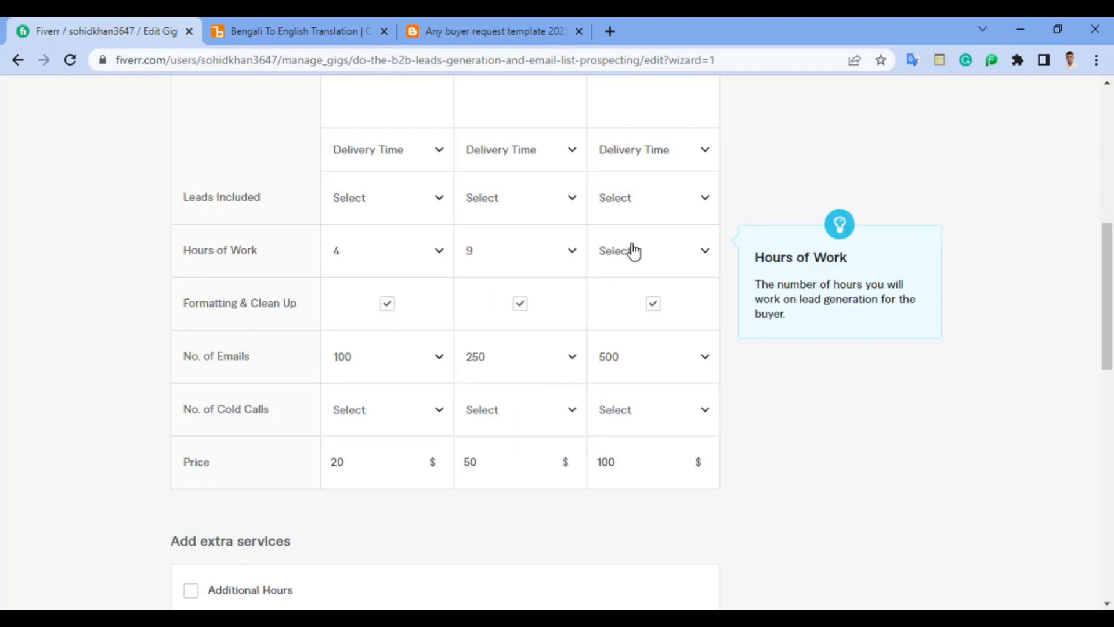
click(634, 251)
scroll(651, 407, down, 8)
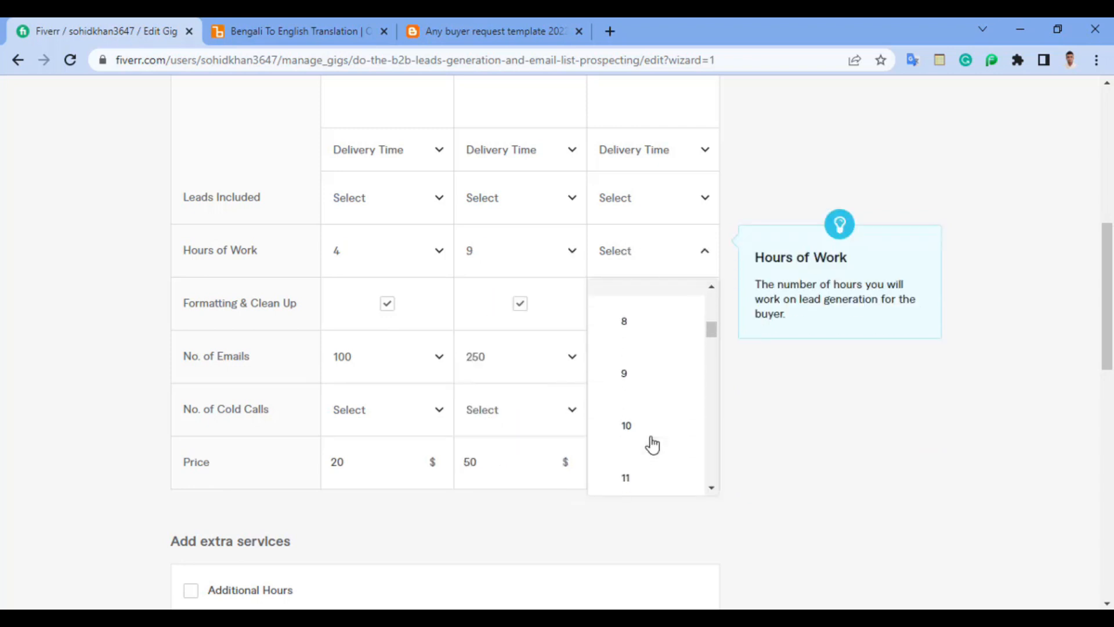
click(638, 448)
Step: Translate the Leads Included label and set the Basic package's included leads to 100
scroll(502, 451, up, 1)
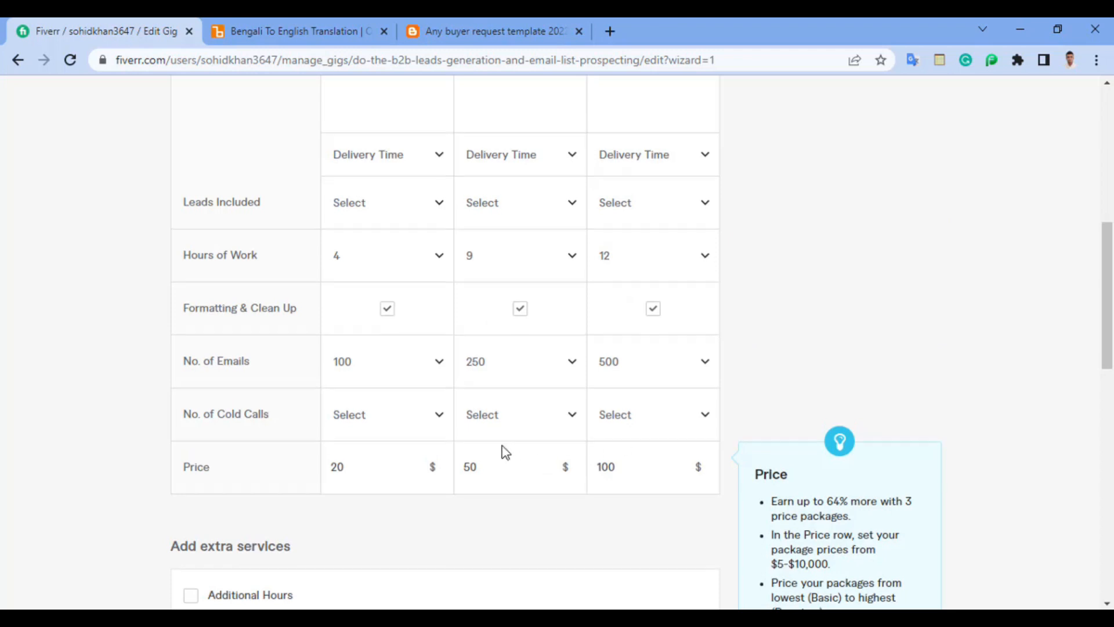
drag(274, 283, 186, 280)
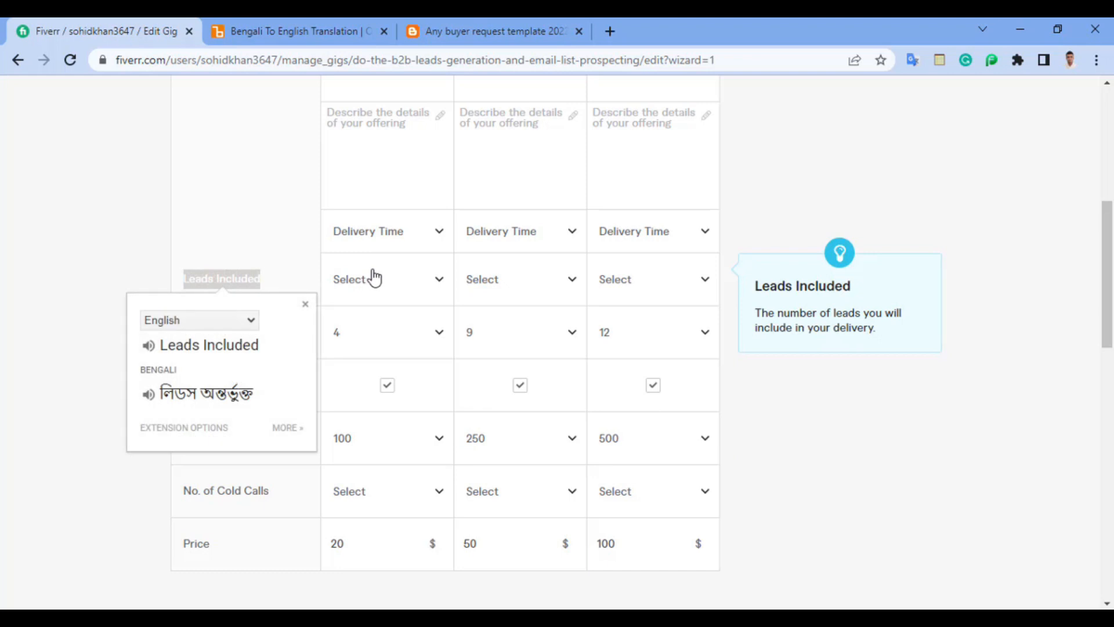
click(374, 278)
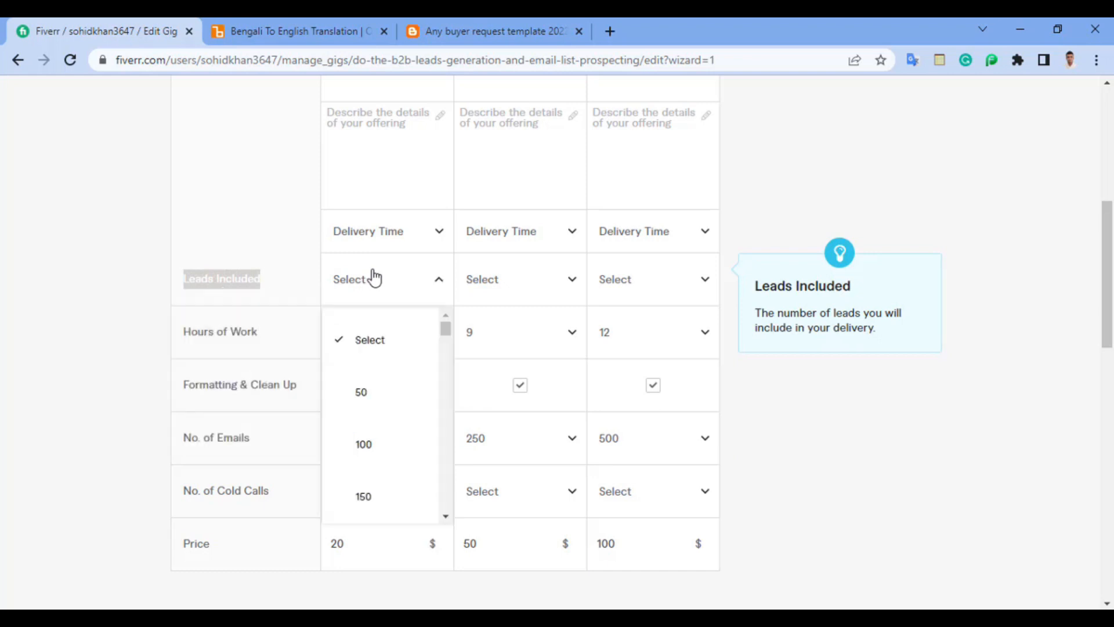
click(385, 447)
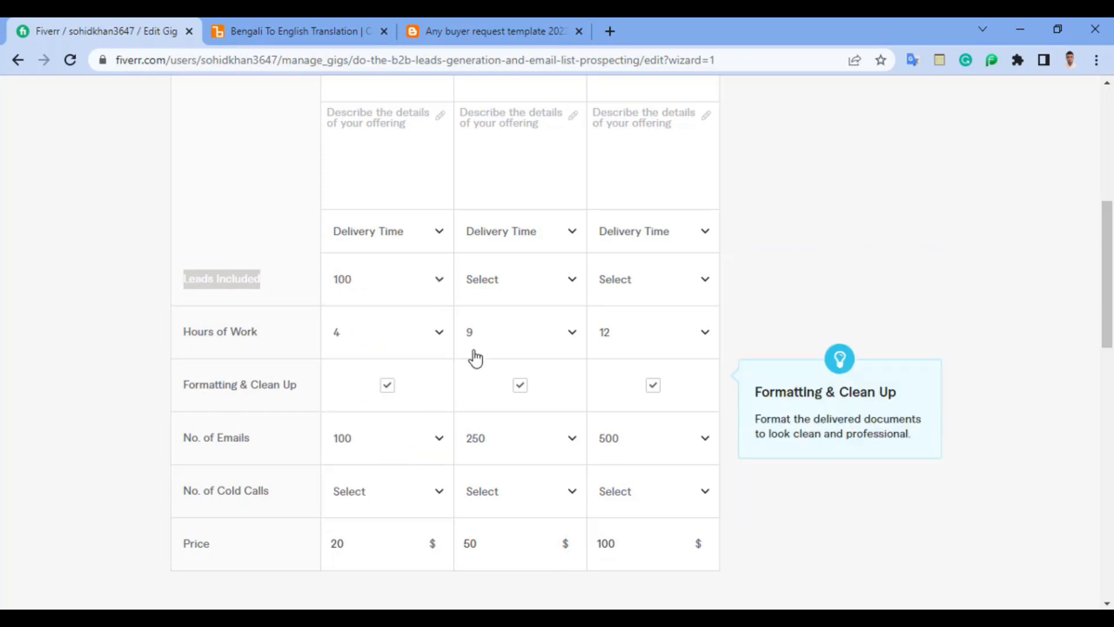
click(365, 545)
mouse_move(353, 443)
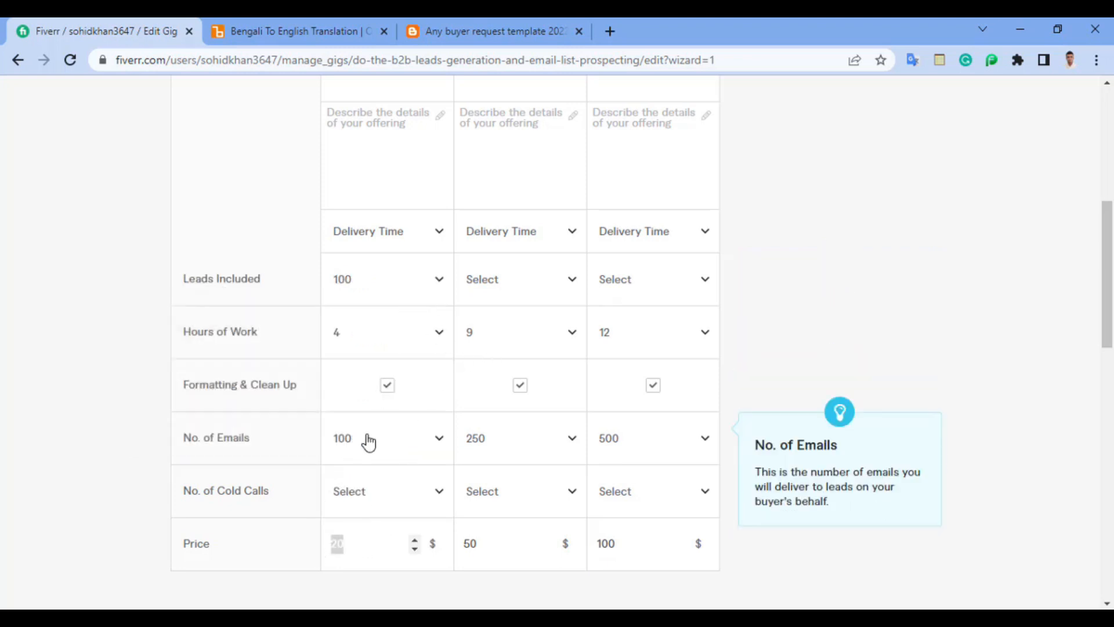
click(324, 438)
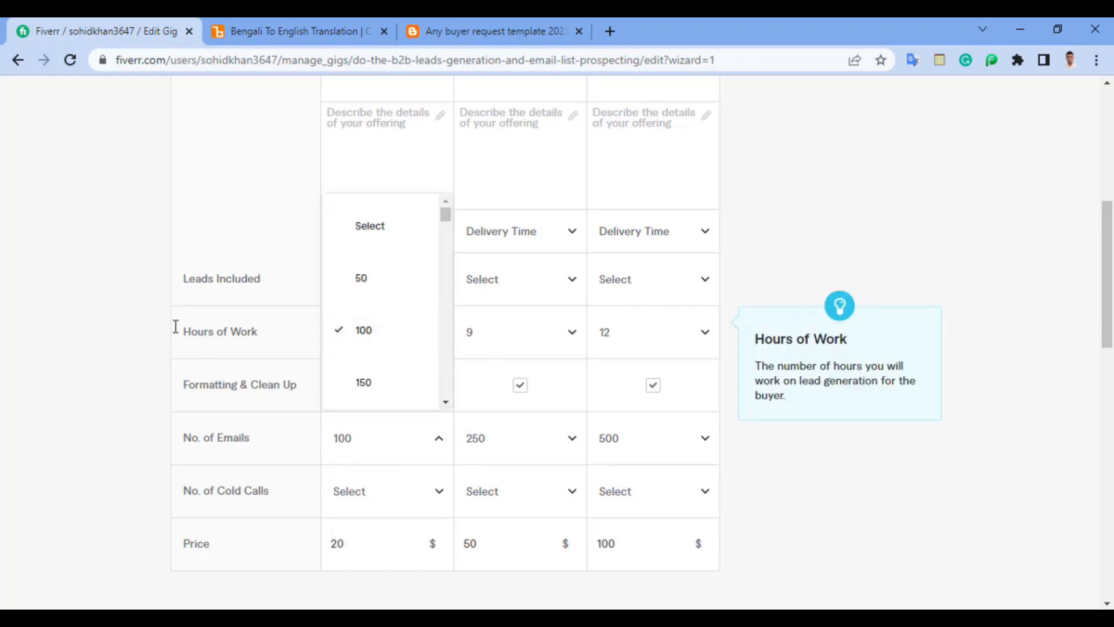
click(332, 234)
scroll(348, 232, up, 4)
scroll(368, 268, down, 4)
Step: Set the number of leads included in the Standard package to 250
mouse_move(480, 281)
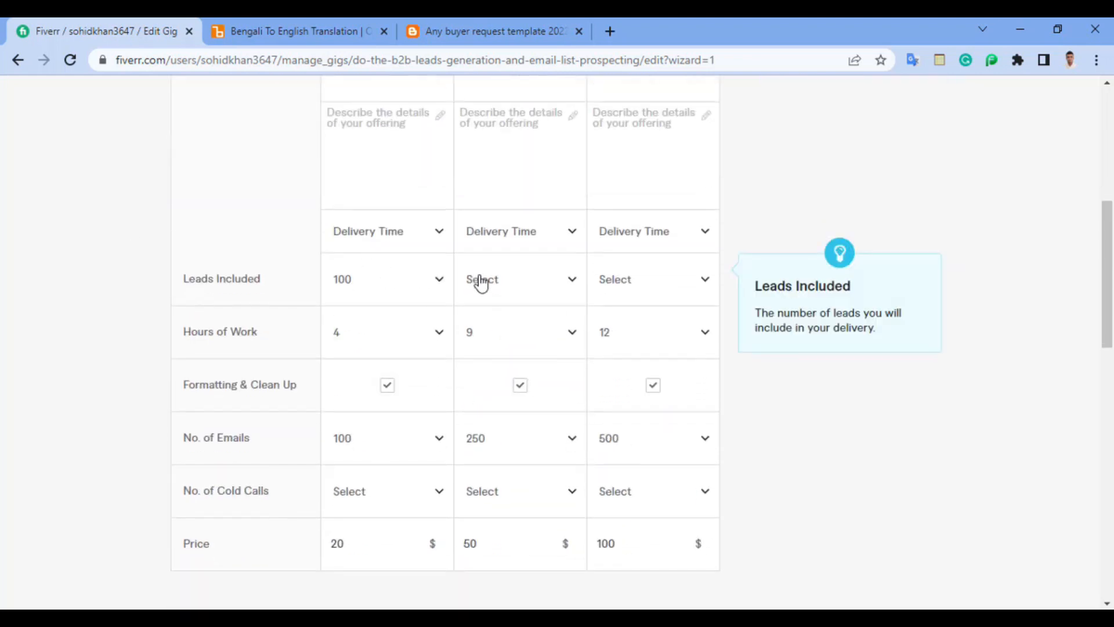
click(518, 287)
scroll(510, 459, down, 2)
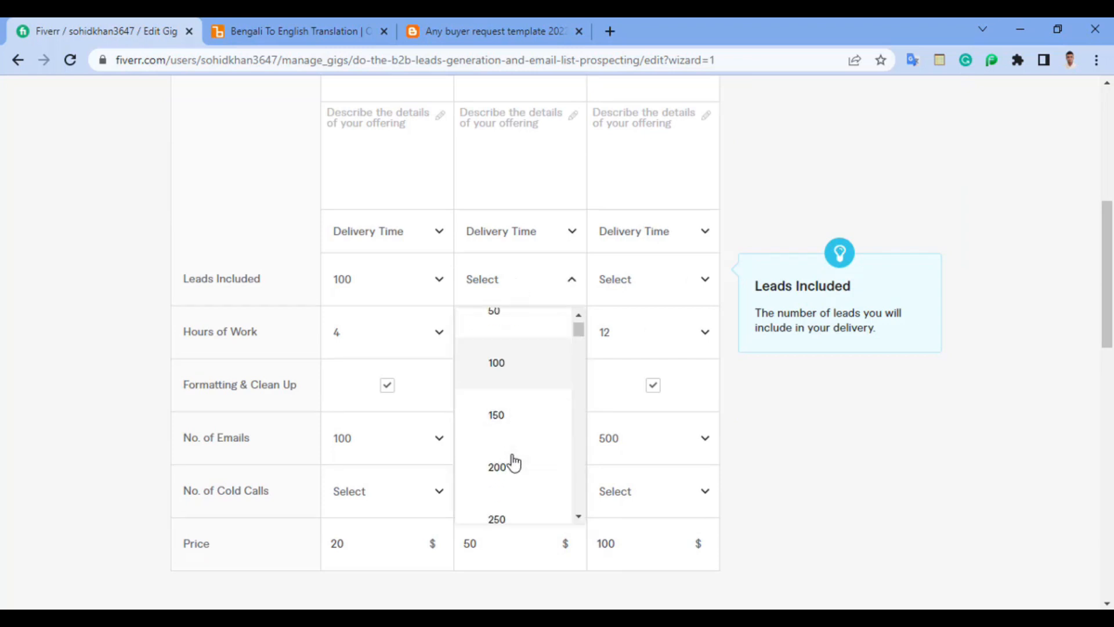
scroll(514, 464, down, 1)
click(510, 451)
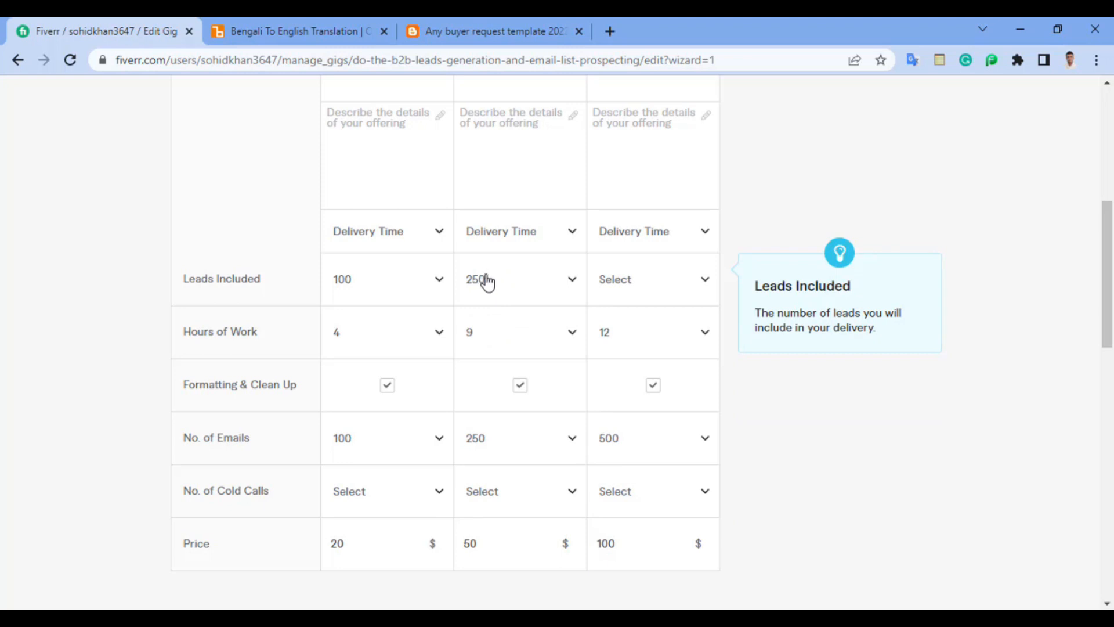
click(464, 284)
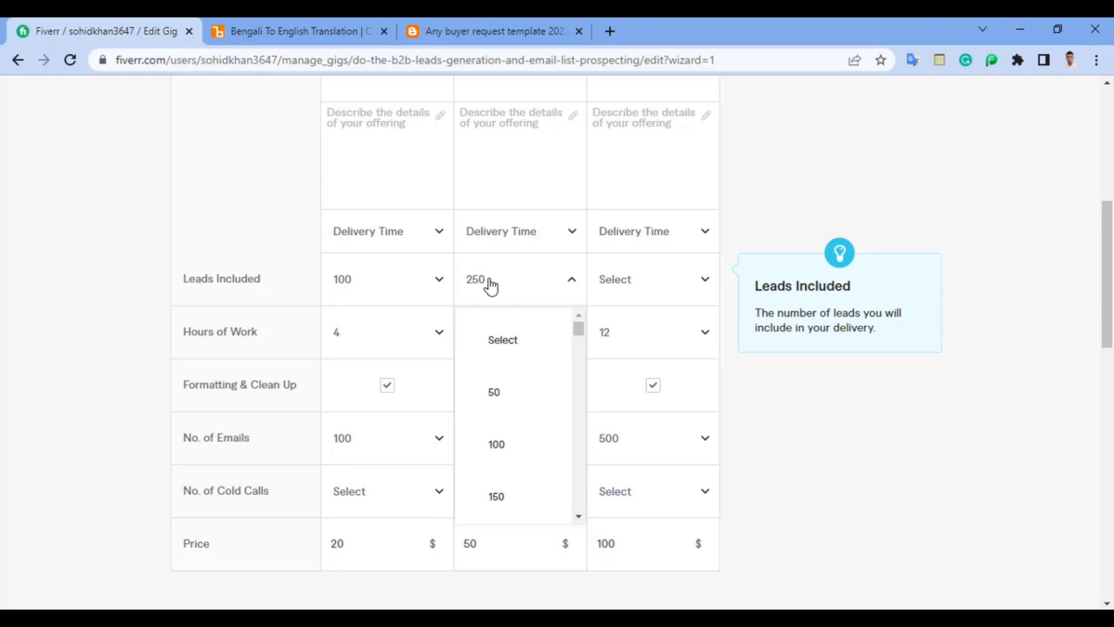
click(508, 284)
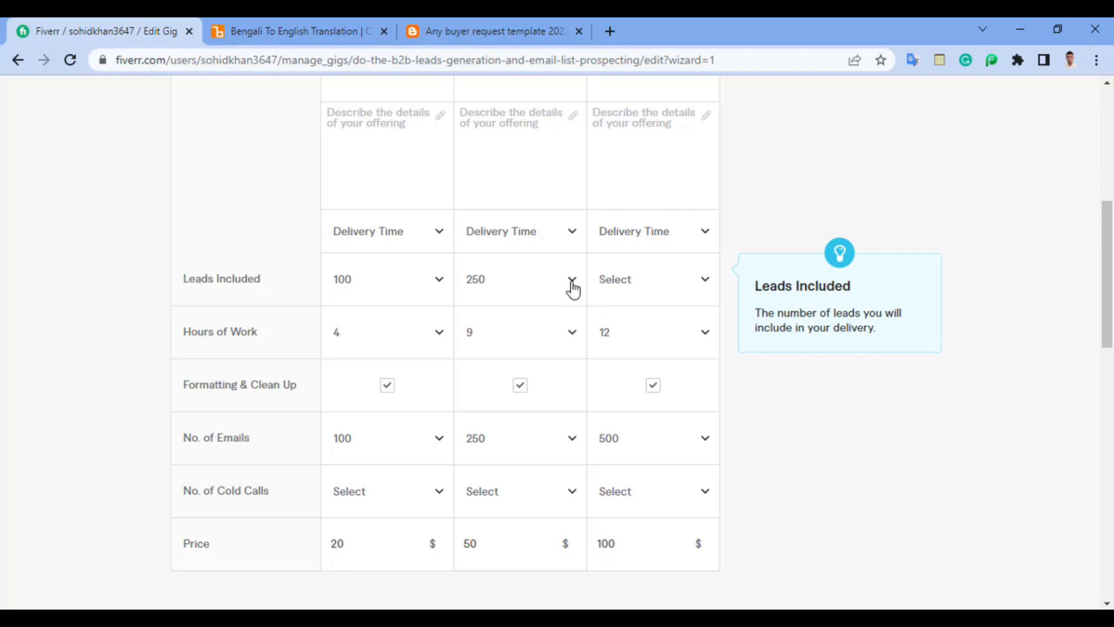
Step: Set the number of leads included in the Premium package to 500
scroll(597, 354, up, 4)
scroll(617, 325, down, 2)
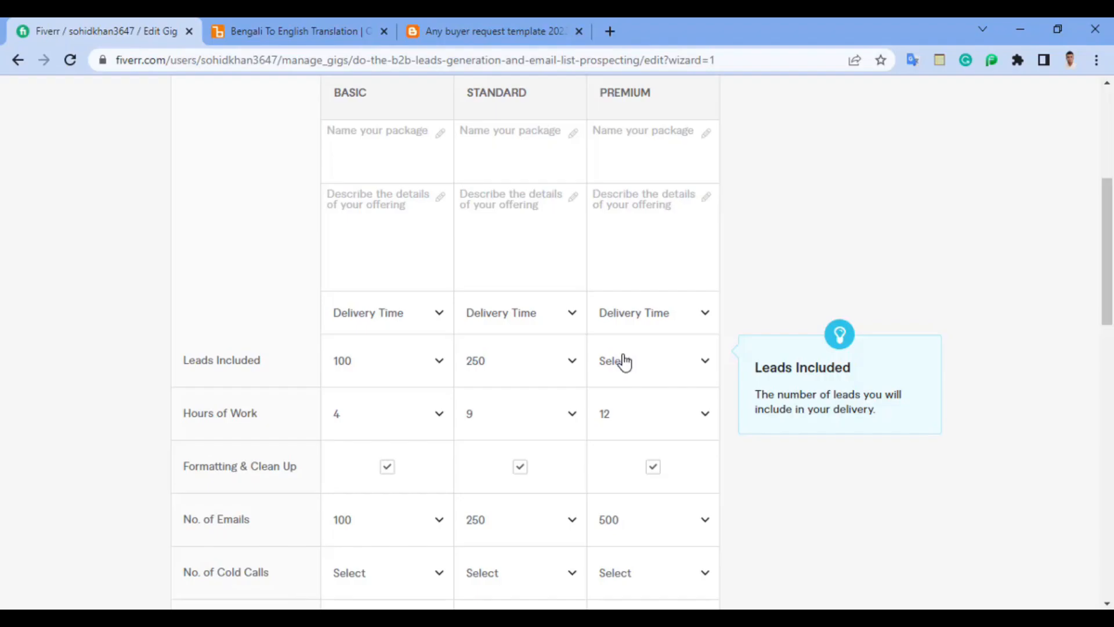
click(623, 362)
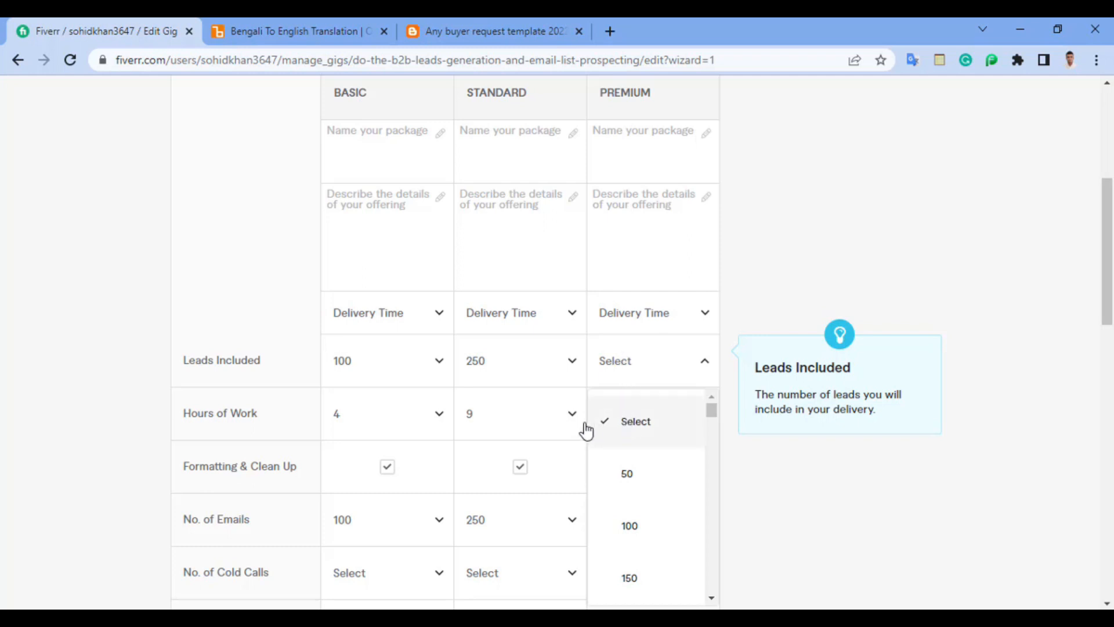
scroll(627, 372, up, 2)
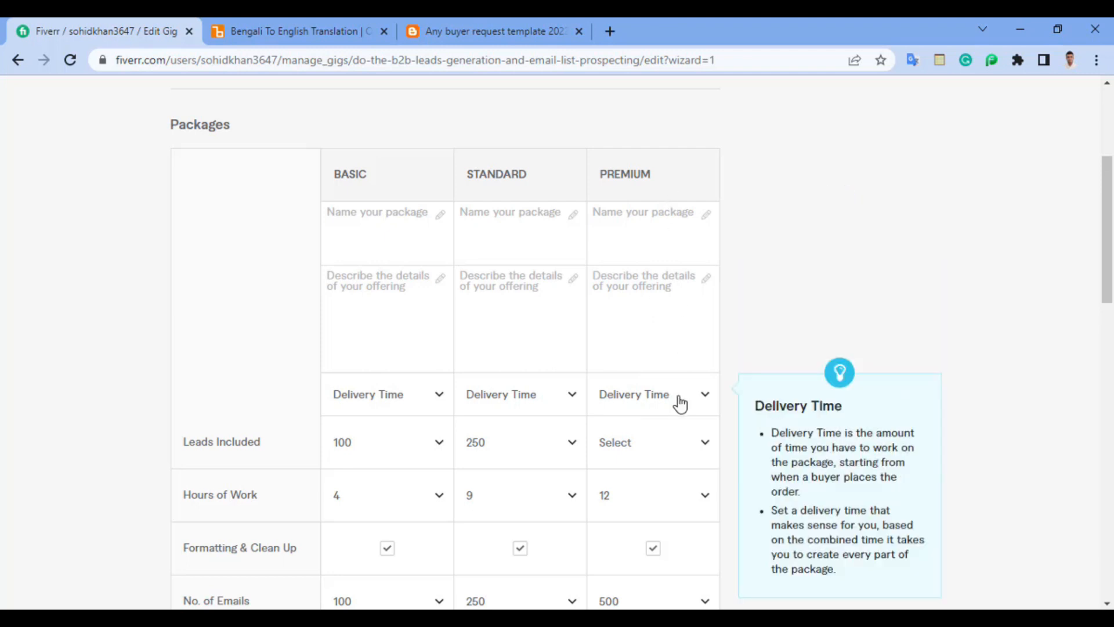
click(659, 450)
scroll(658, 372, down, 4)
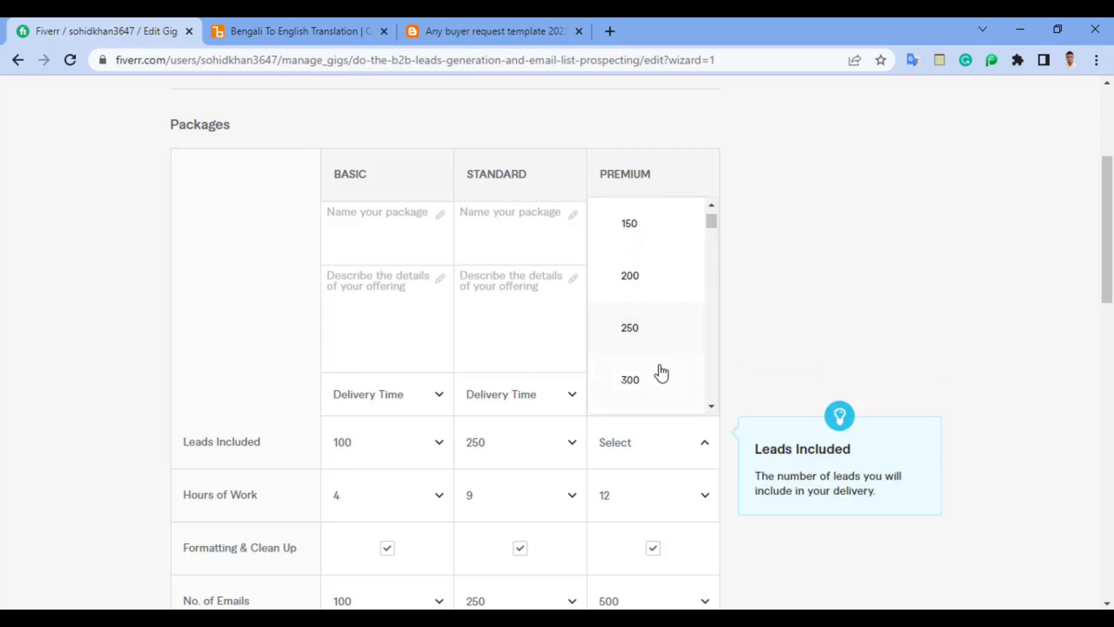
scroll(651, 366, down, 3)
click(646, 348)
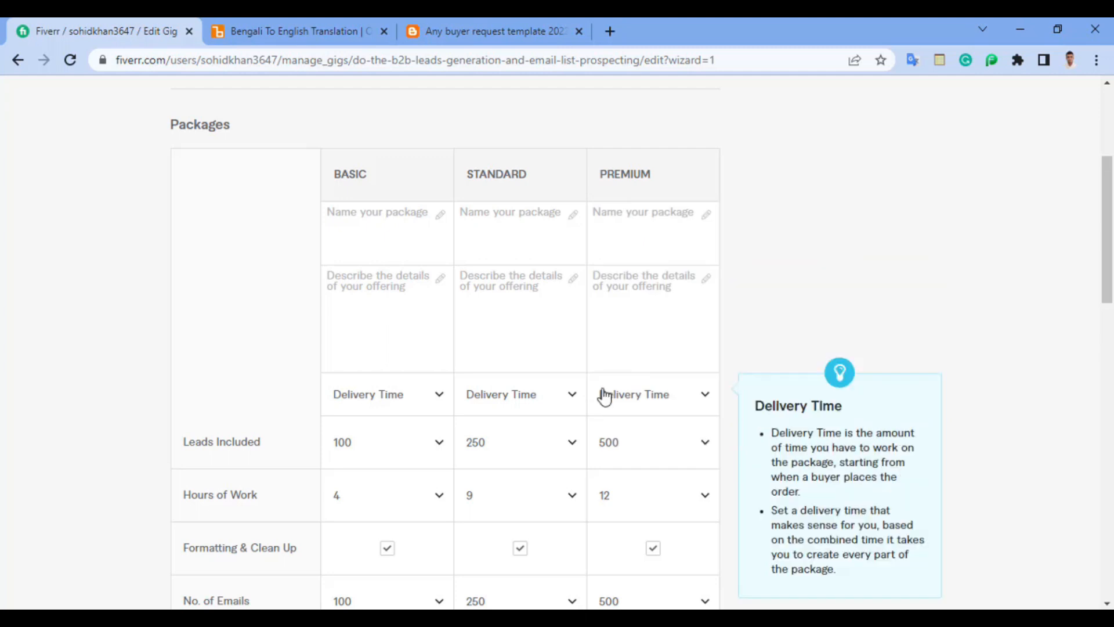
scroll(308, 393, down, 1)
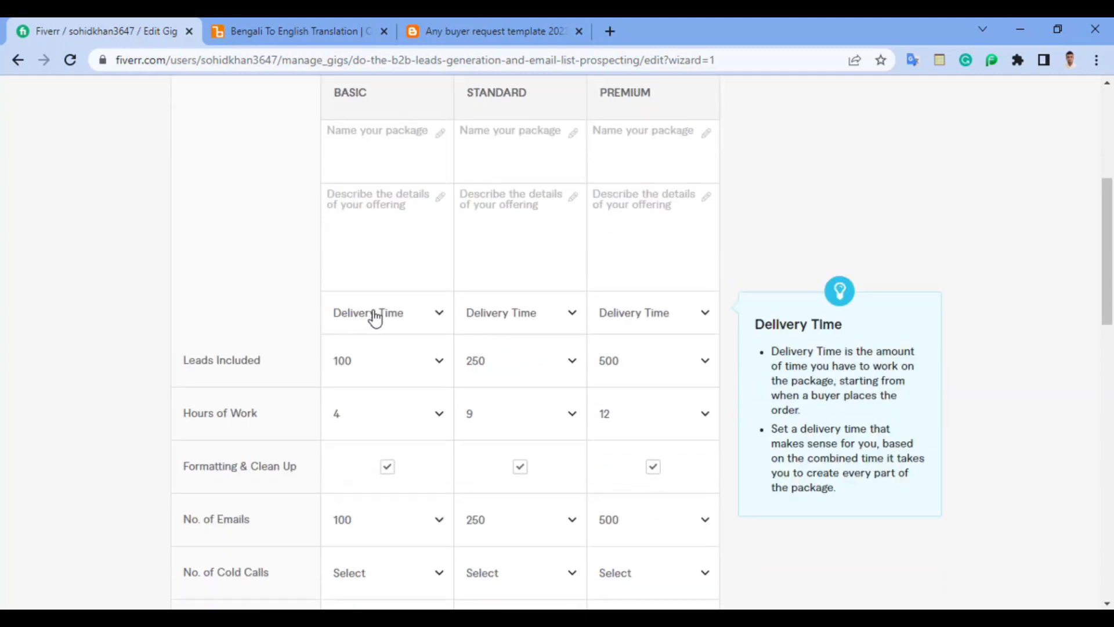
click(410, 315)
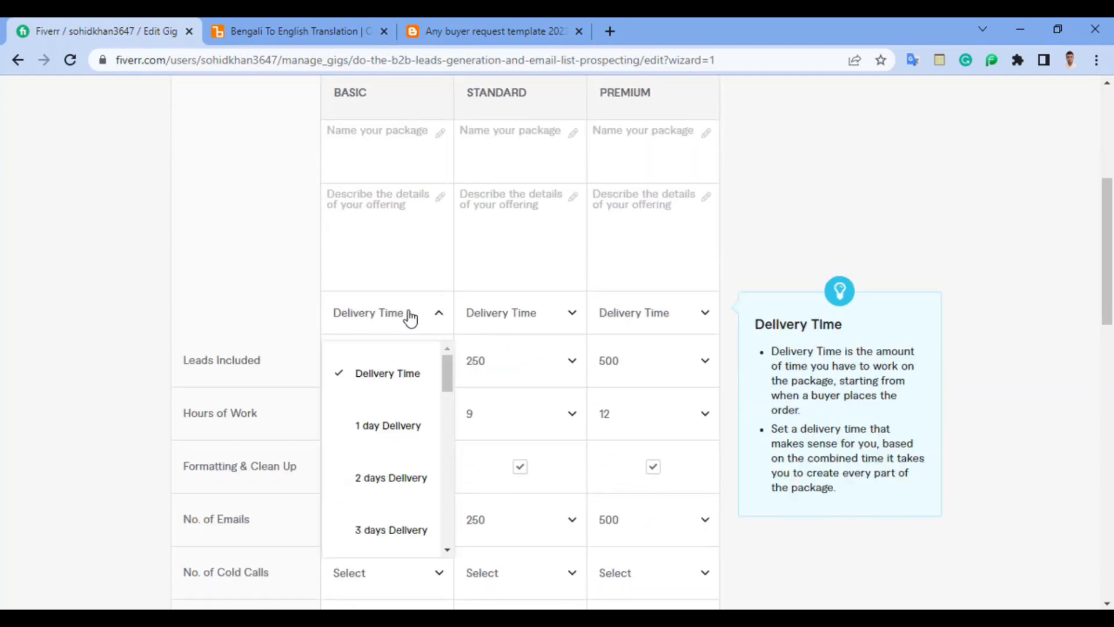
click(277, 264)
scroll(351, 305, up, 1)
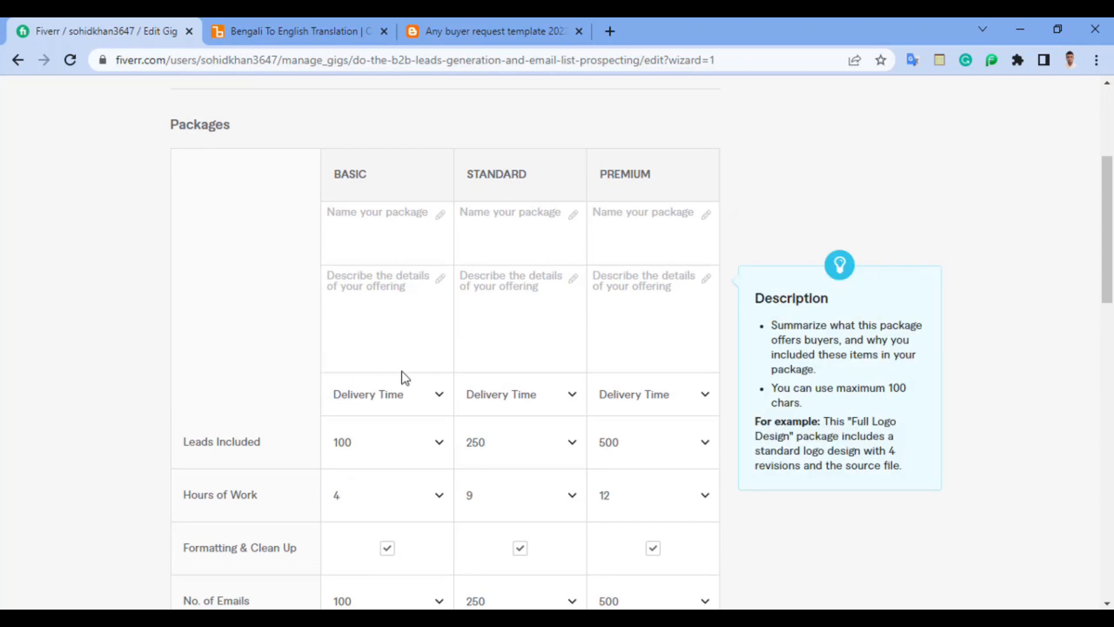
scroll(408, 356, down, 2)
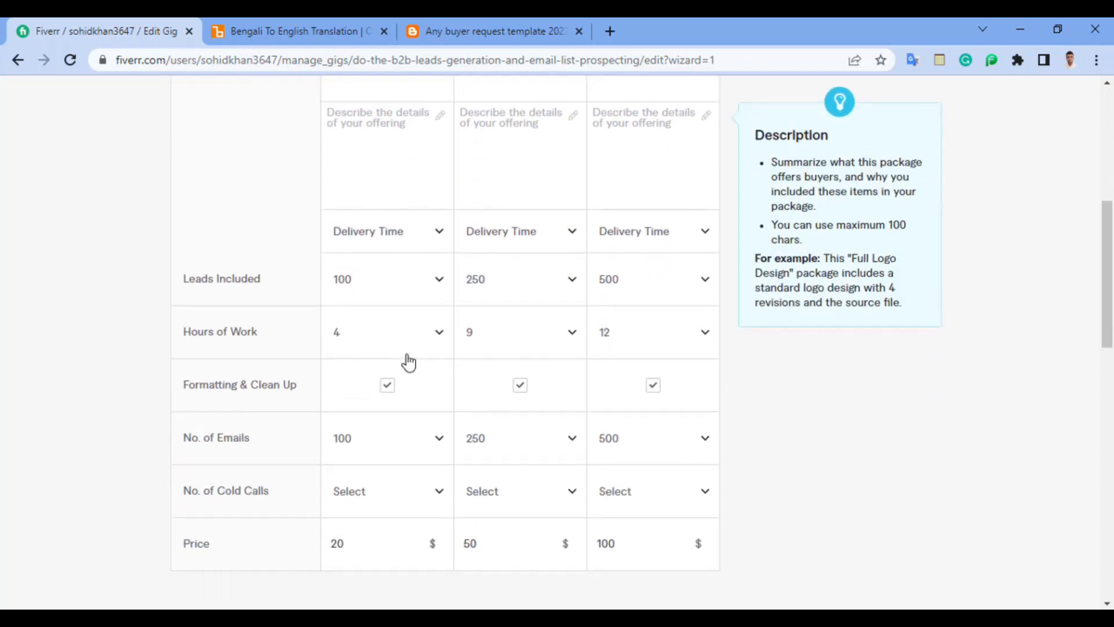
scroll(380, 452, down, 1)
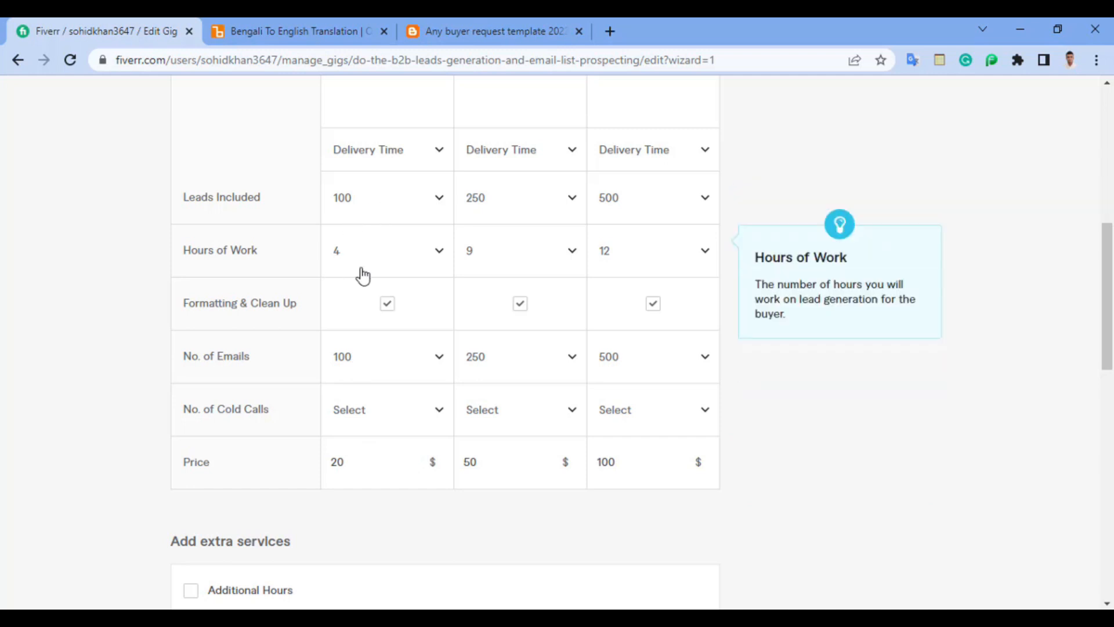
scroll(364, 276, up, 1)
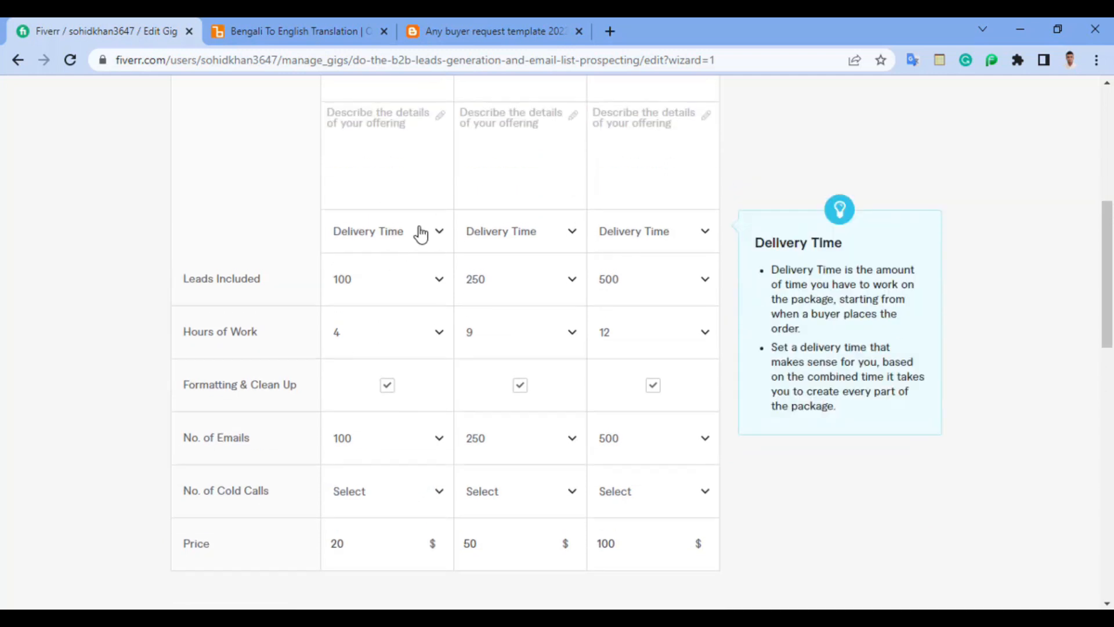
Step: Set the delivery time to 3 days for the Basic package and 5 days for the Standard package
click(422, 234)
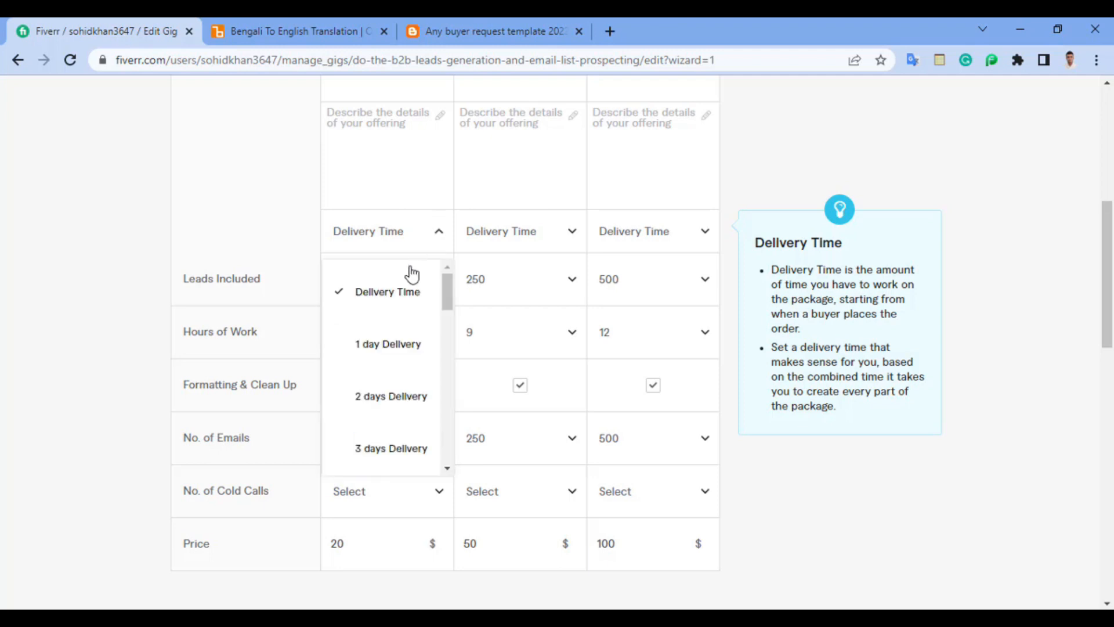
click(356, 449)
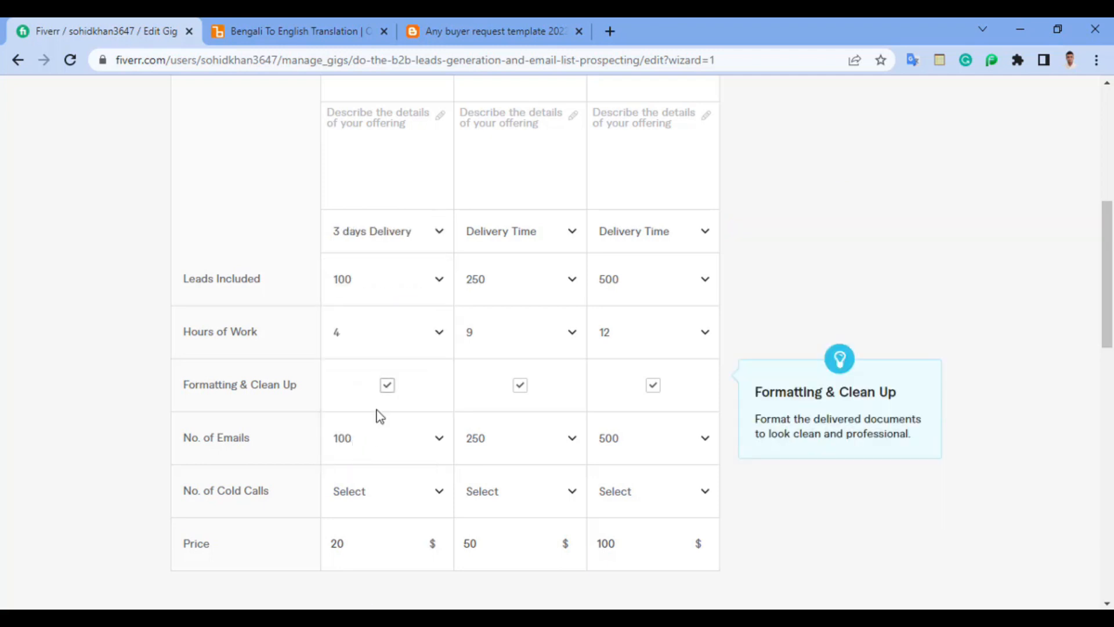
click(524, 231)
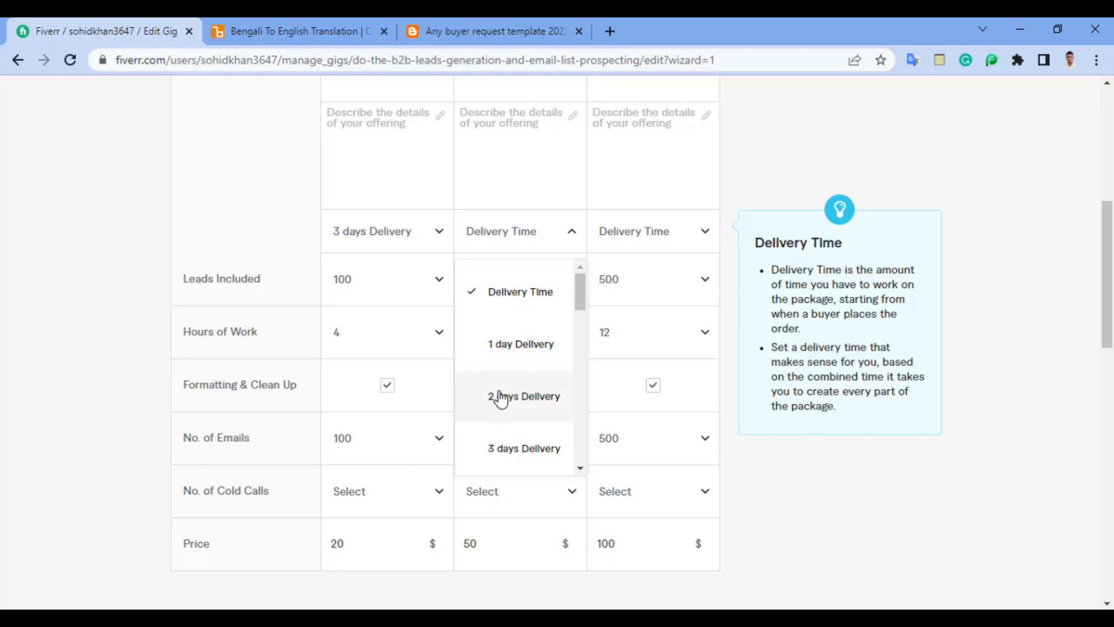
scroll(497, 394, down, 1)
scroll(517, 417, down, 2)
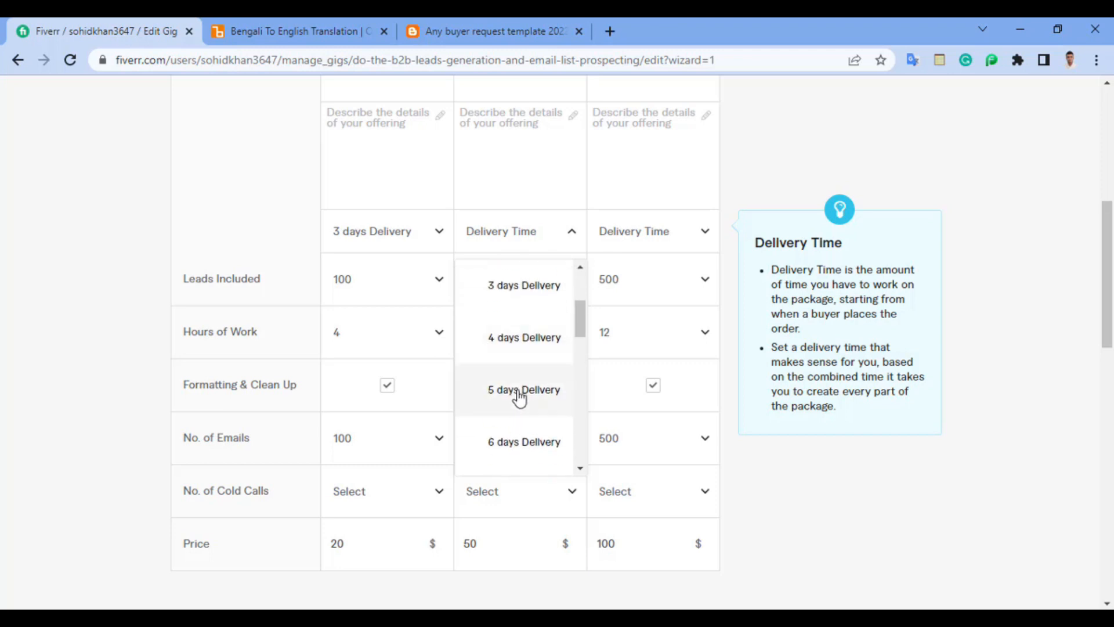
click(517, 398)
Step: Set the Premium package's delivery time to 7 days
scroll(686, 323, up, 1)
click(667, 314)
scroll(667, 438, down, 1)
scroll(666, 450, down, 4)
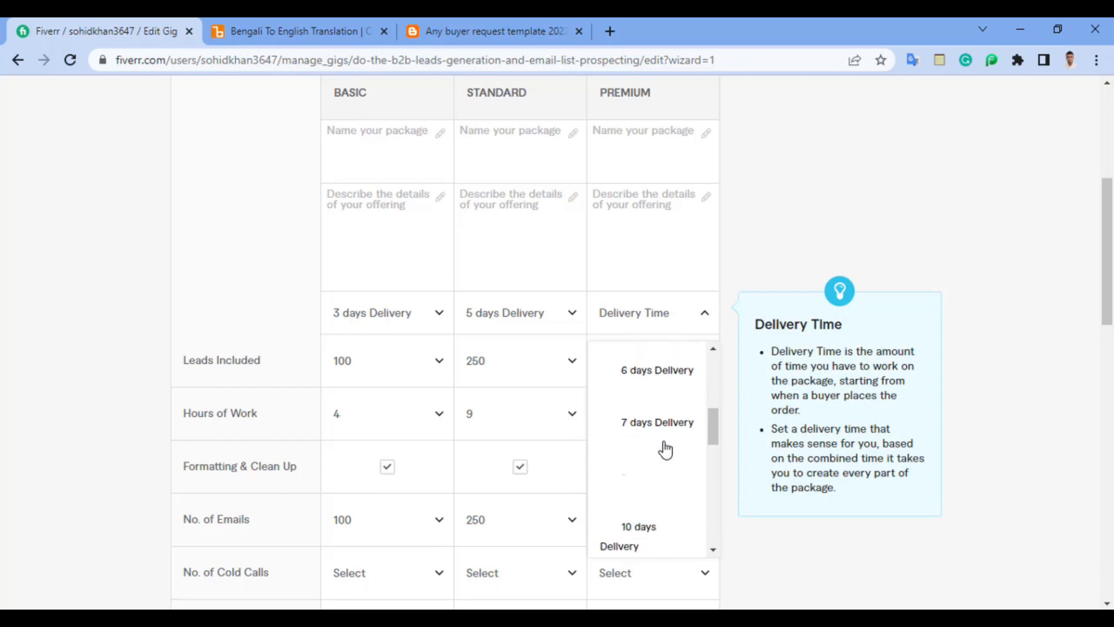
click(661, 417)
Step: Describe the Basic package as "Company Name, Name, Title Verify Email, Address", one item per line, and correct the misspelled "Address"
scroll(493, 498, up, 3)
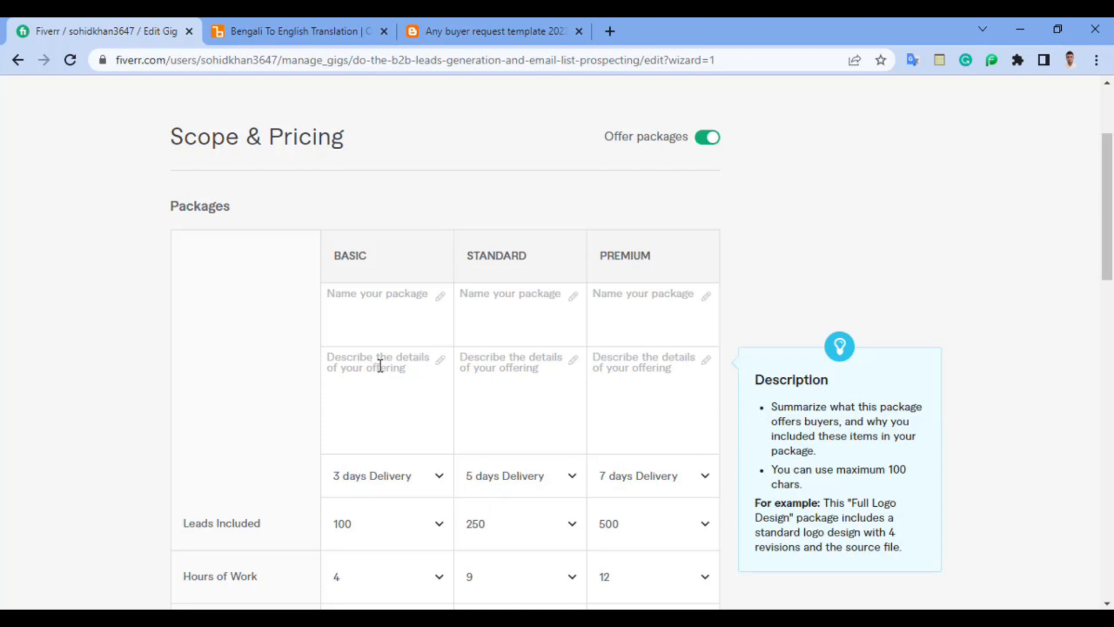
click(409, 373)
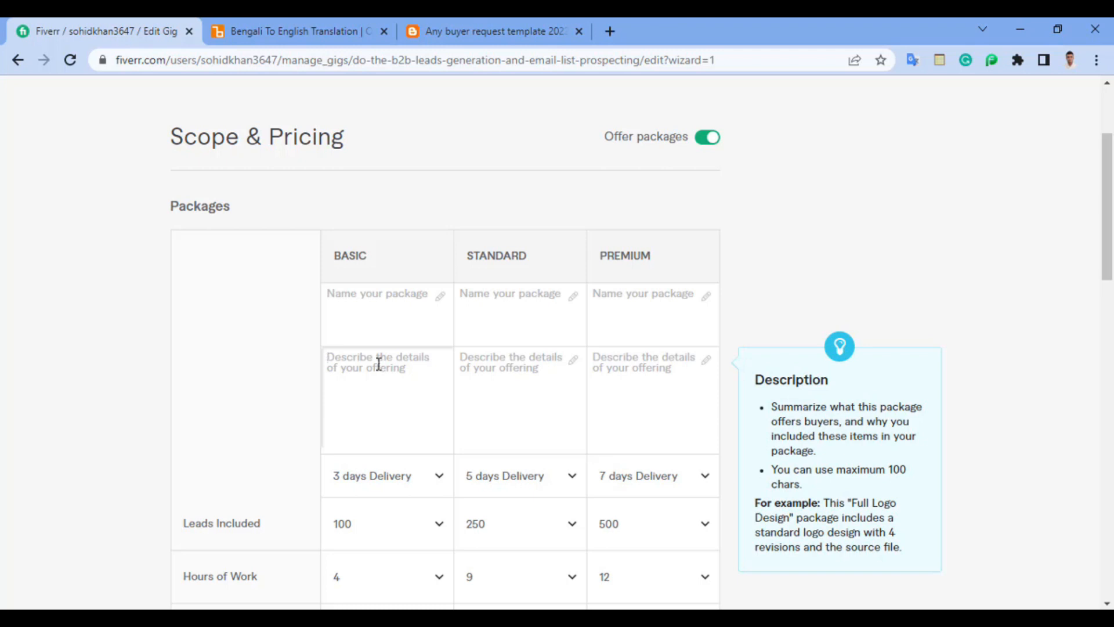
text(Cont)
key(BackSpace)
key(BackSpace)
text(mpany Name,)
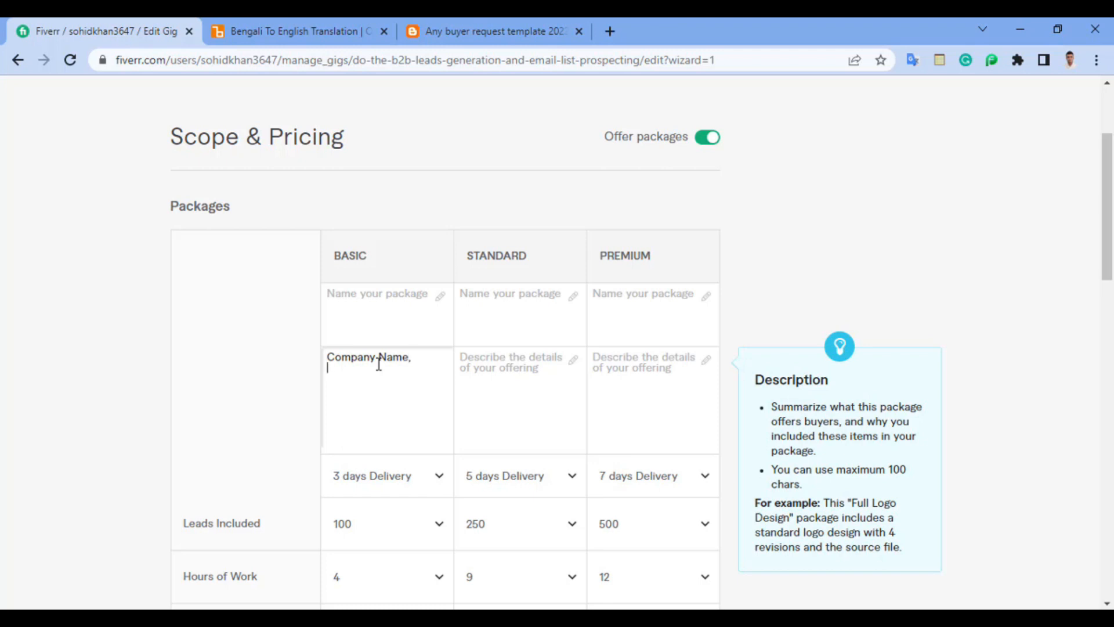
text( Name, Title)
key(Return)
text(Verify)
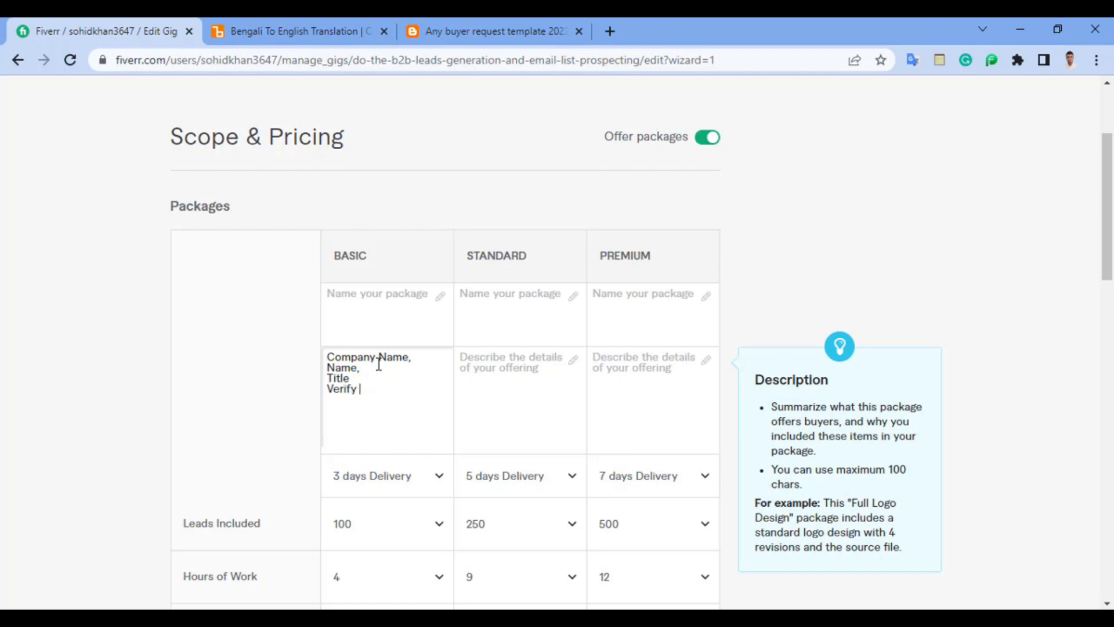
text( Email, Adress)
right_click(351, 400)
click(398, 137)
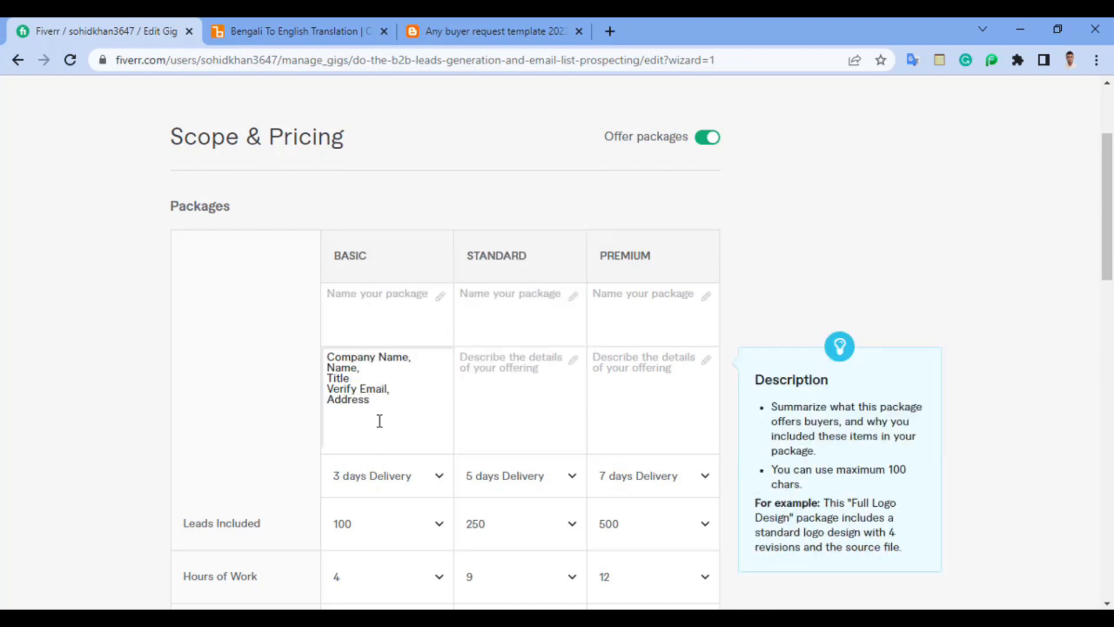
Step: Copy the Basic package's description into the Standard and Premium packages
drag(381, 411, 328, 358)
key(ctrl+c)
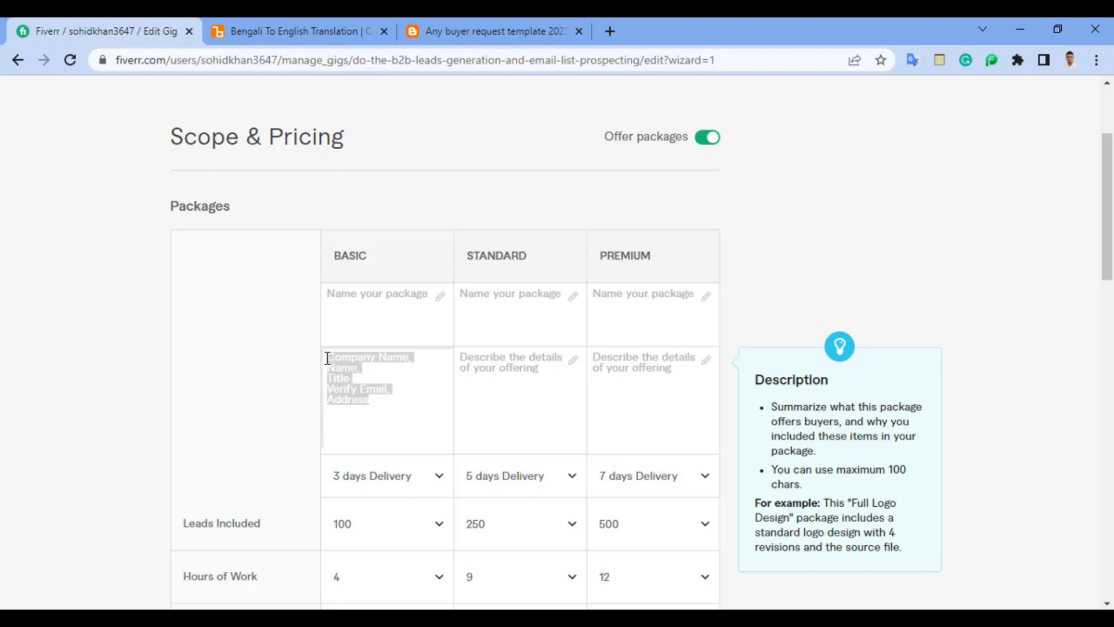
click(491, 370)
key(ctrl+v)
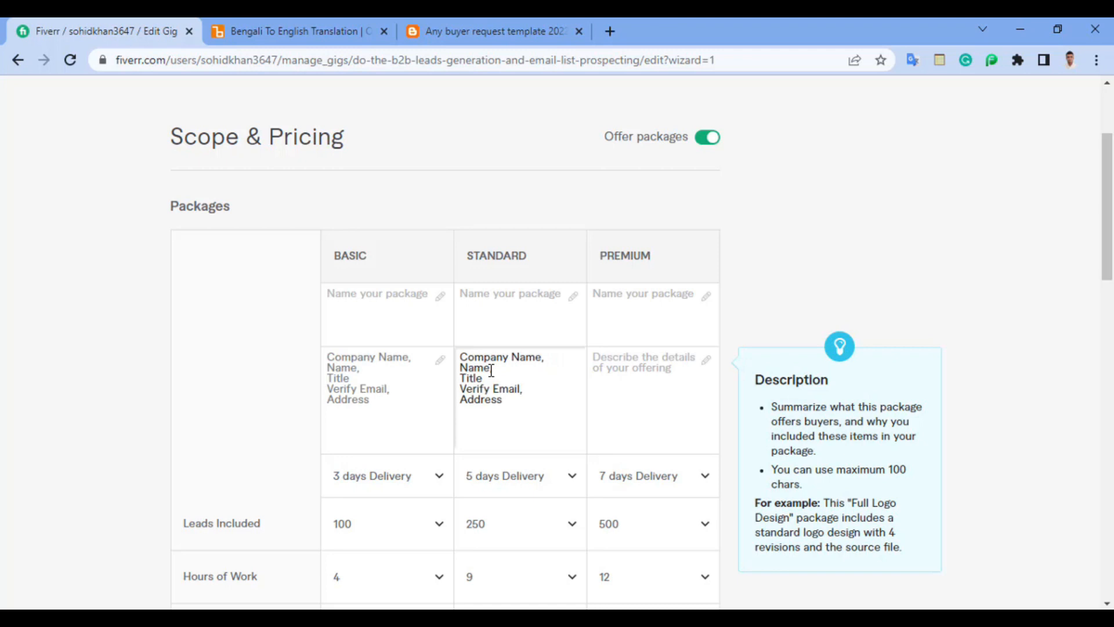
click(650, 364)
key(ctrl+v)
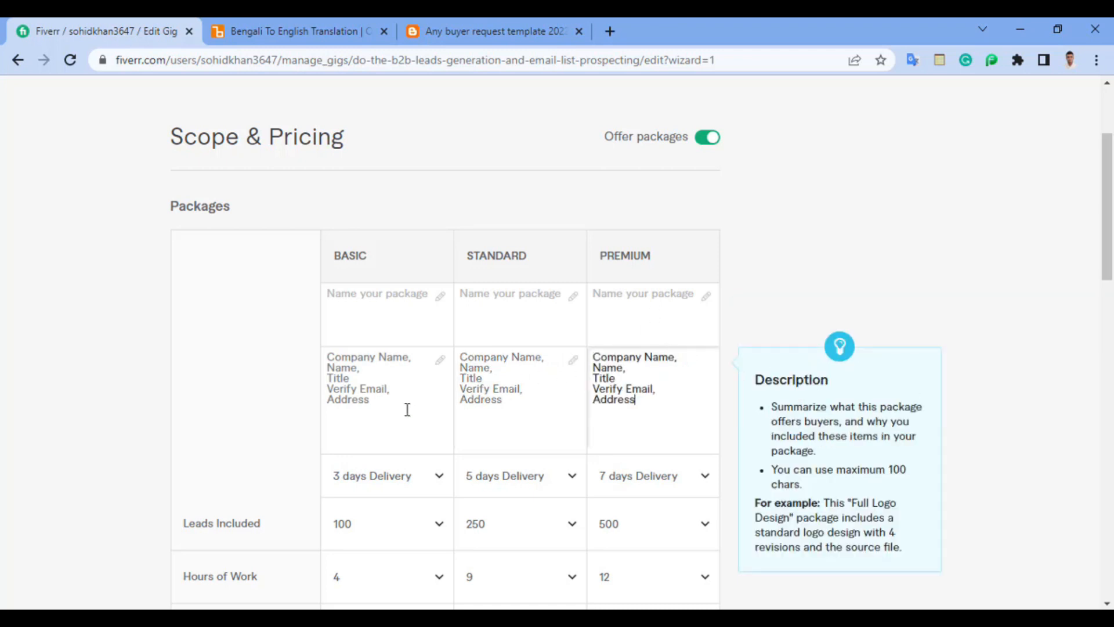
Step: Name the Basic package "150 Leads"
scroll(391, 398, up, 1)
click(378, 384)
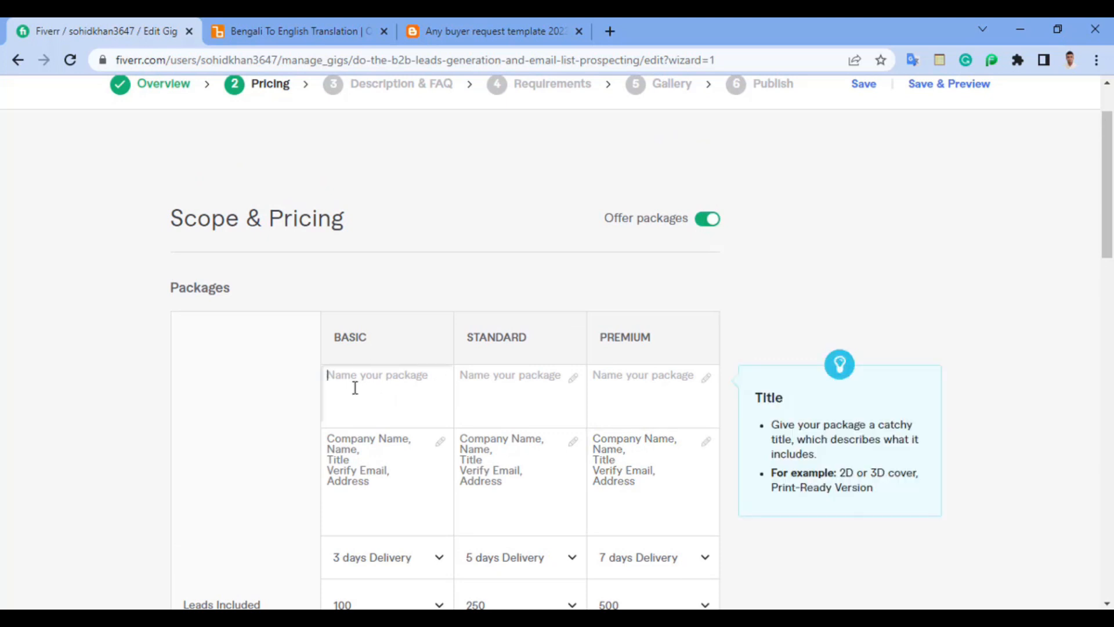
scroll(383, 385, down, 1)
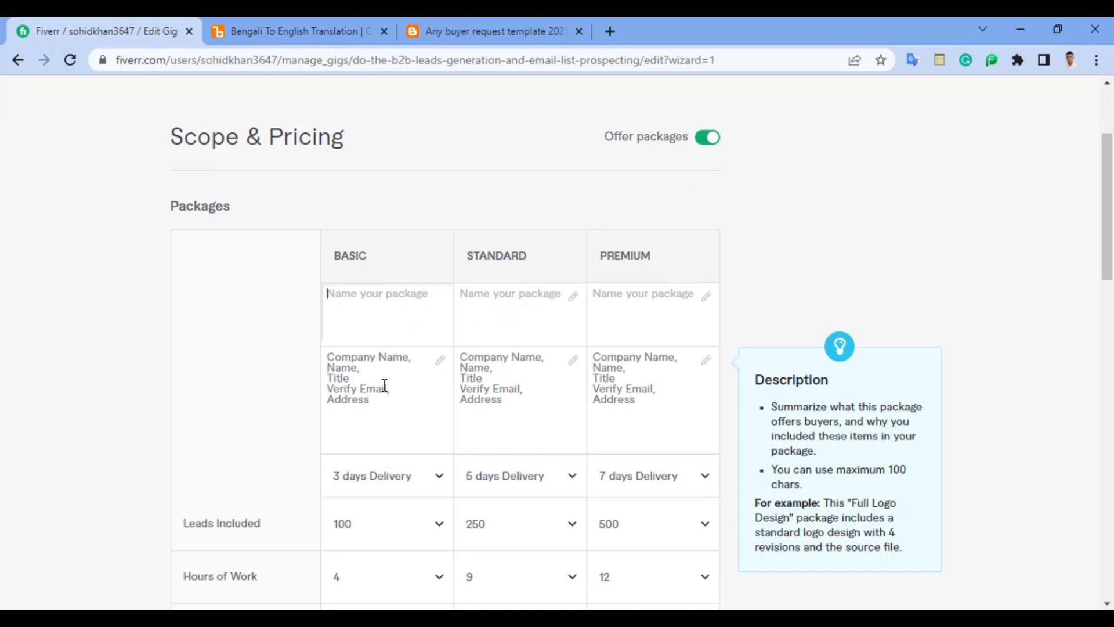
scroll(384, 385, up, 1)
text(150 Leads)
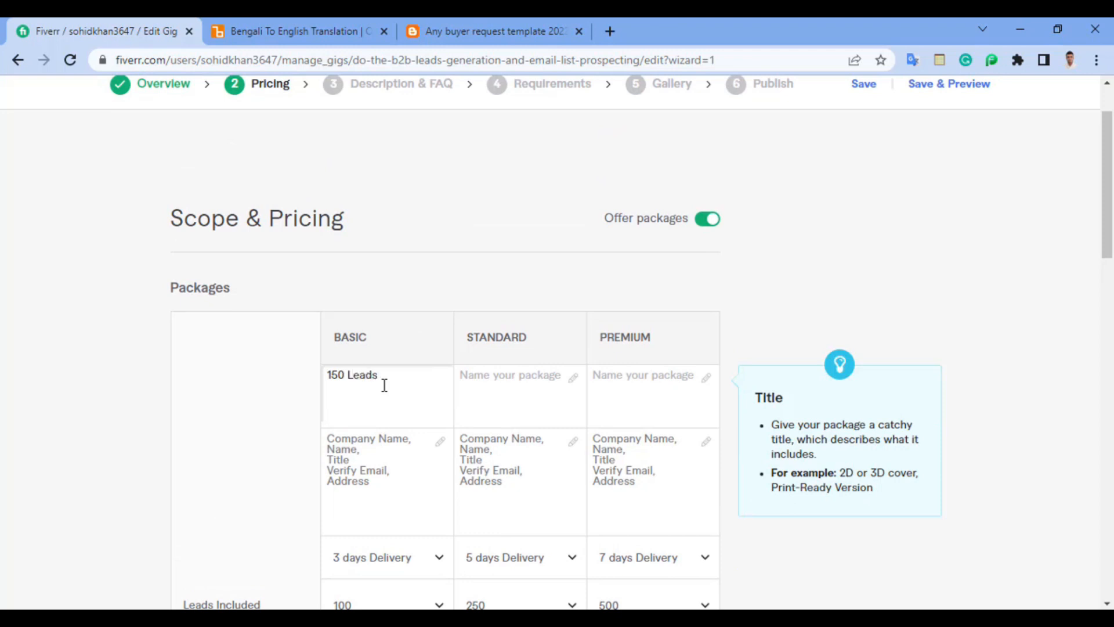
Step: Name the Standard package "250 Leads" and the Premium package "500 Leads"
click(488, 398)
text(250)
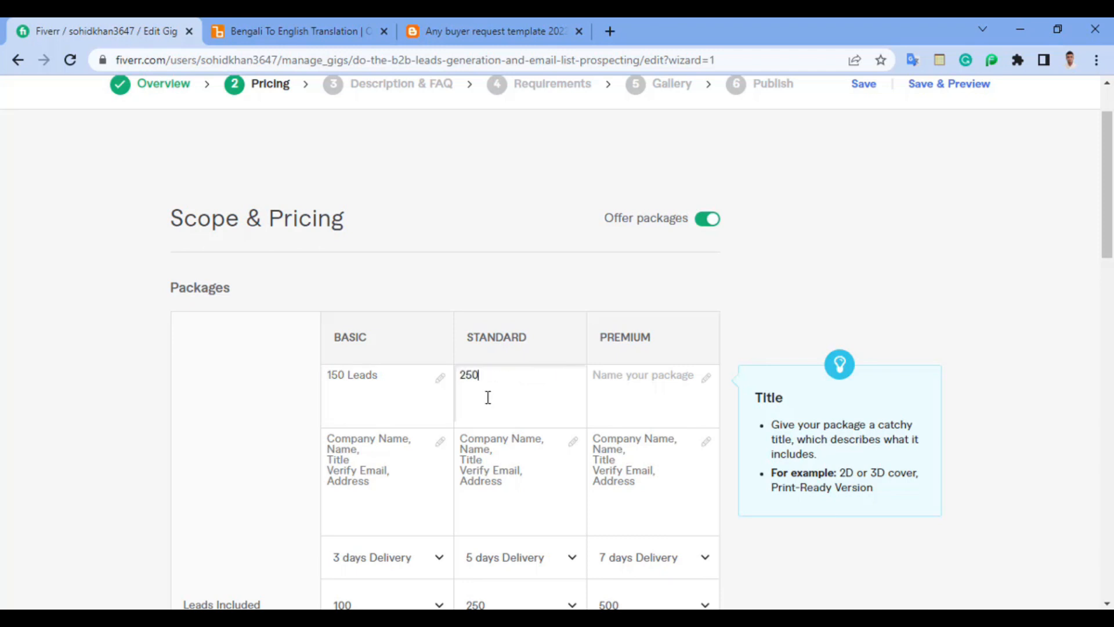
text( Leads)
click(627, 372)
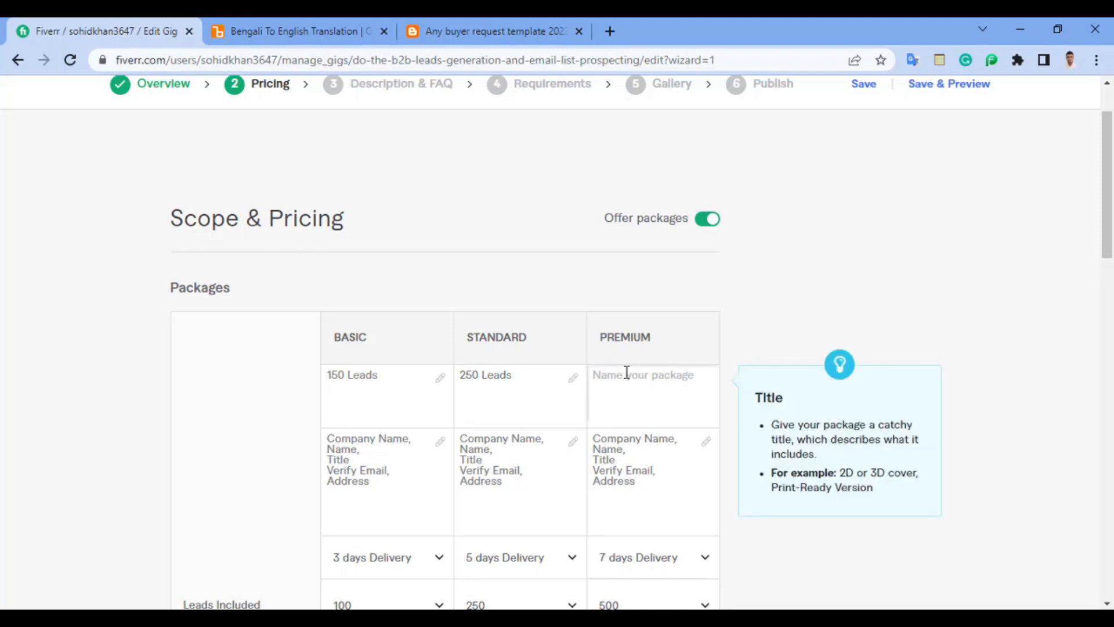
text(500 Leads)
click(609, 348)
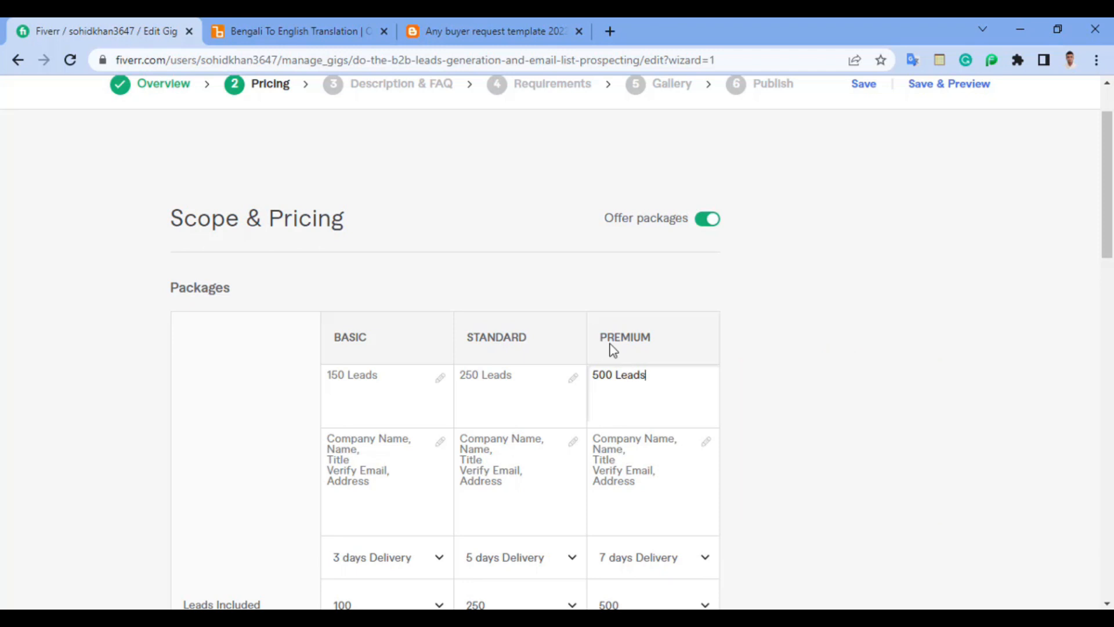
Step: Review the package names, descriptions, options and prices, along with the extra services offered on the pricing page
scroll(579, 271, down, 10)
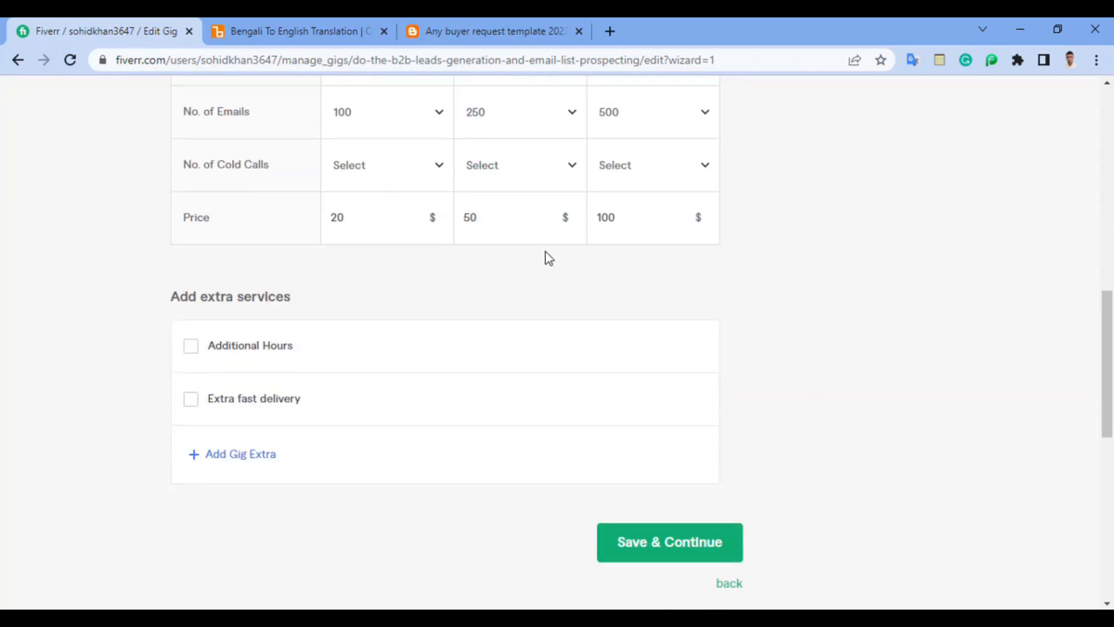
scroll(565, 357, up, 9)
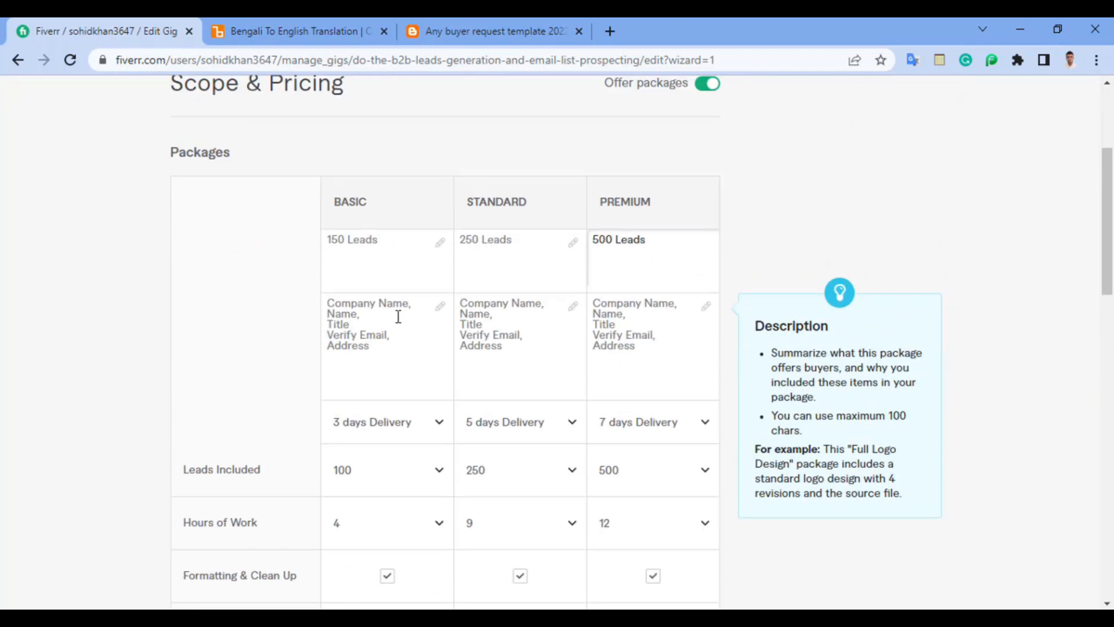
scroll(398, 316, up, 4)
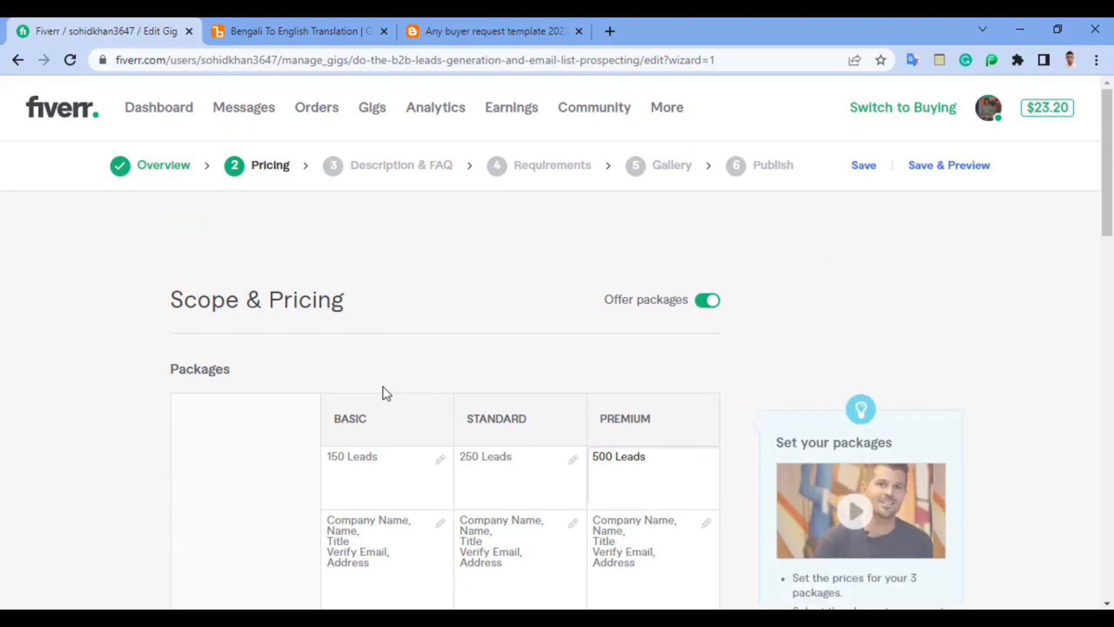
click(232, 376)
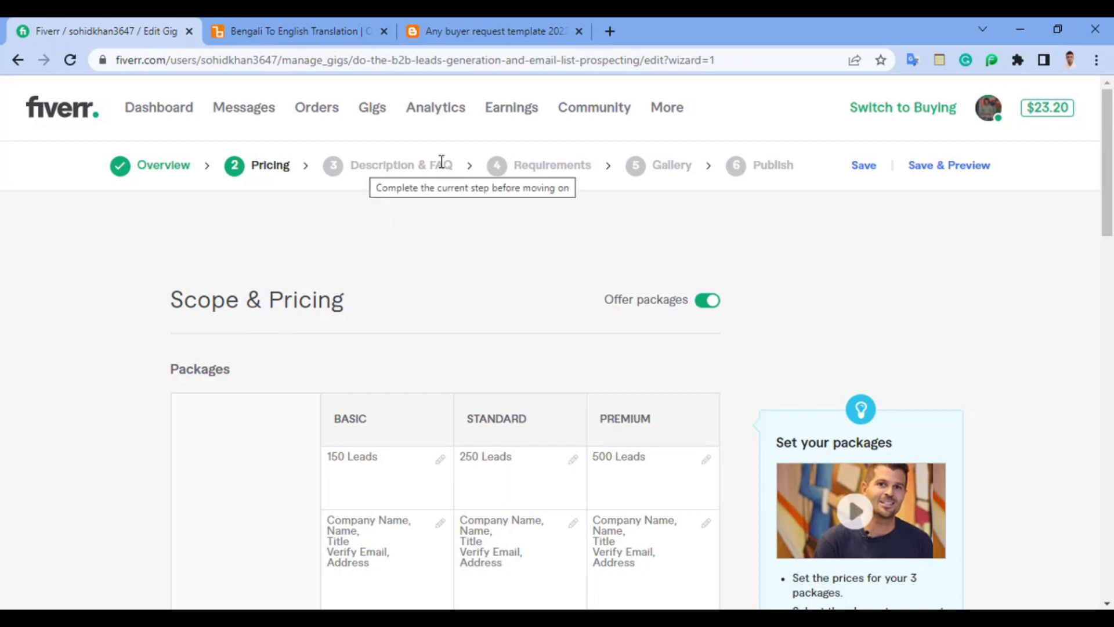
scroll(569, 339, down, 5)
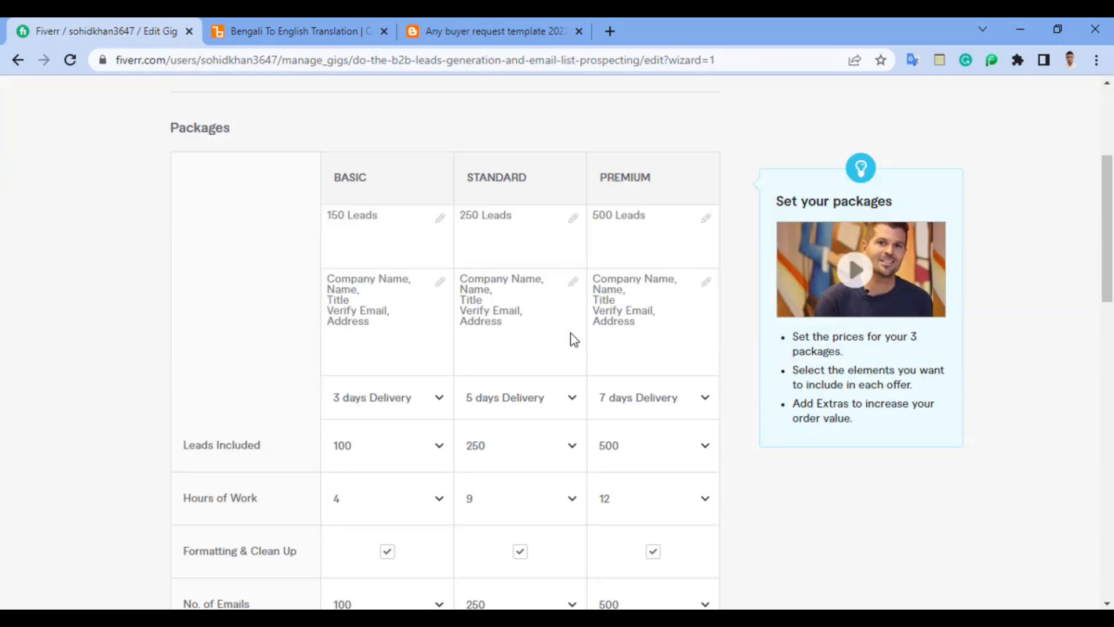
scroll(685, 418, up, 4)
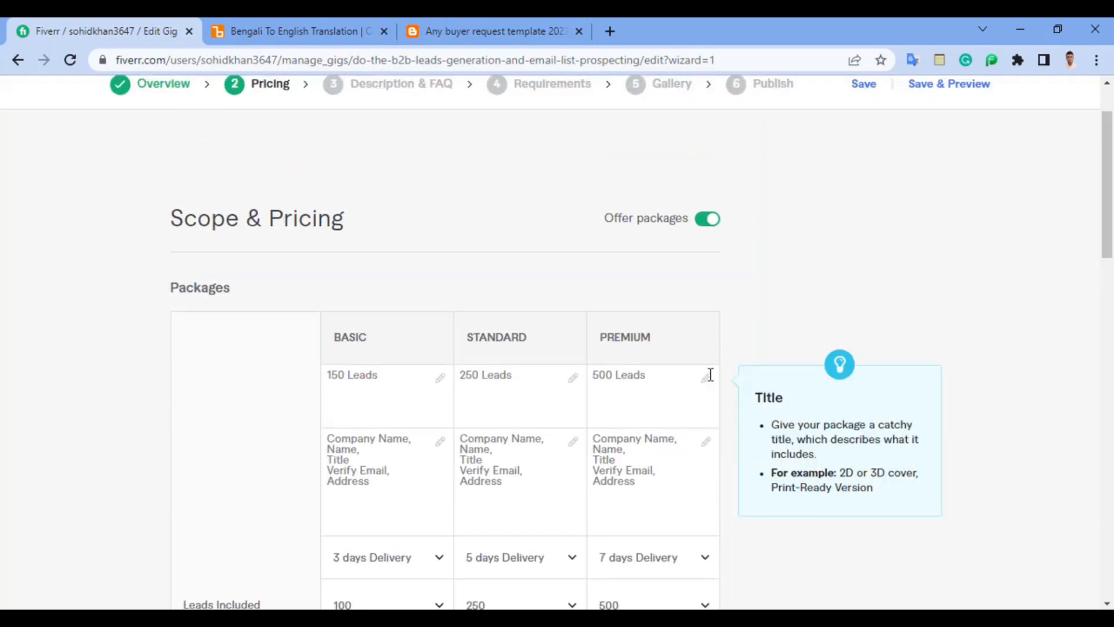
scroll(758, 326, up, 2)
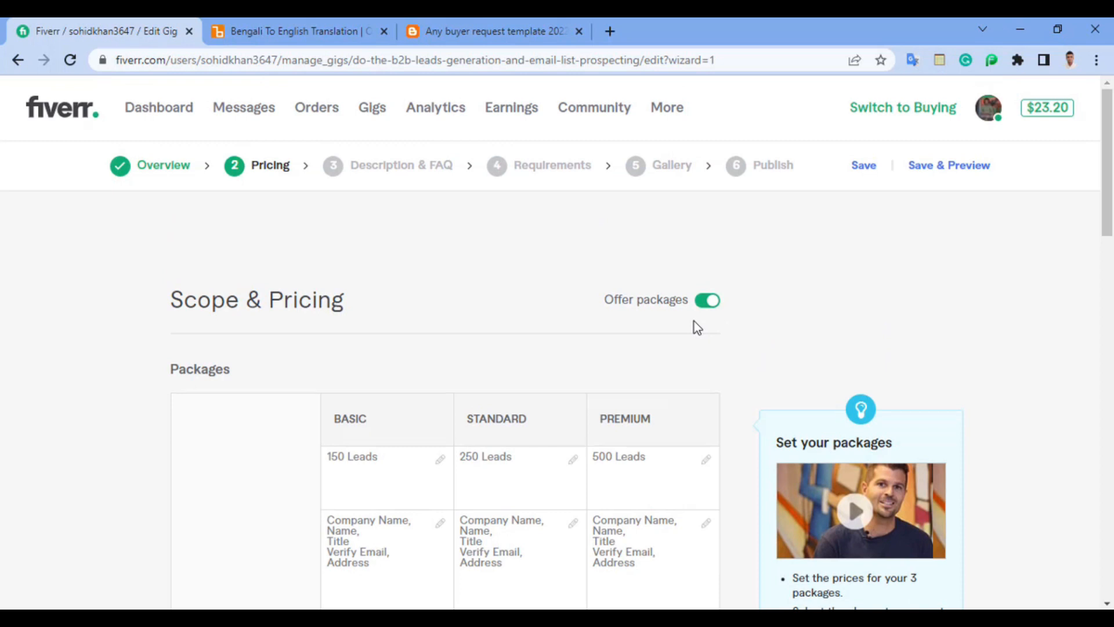
scroll(632, 368, down, 6)
scroll(624, 367, down, 9)
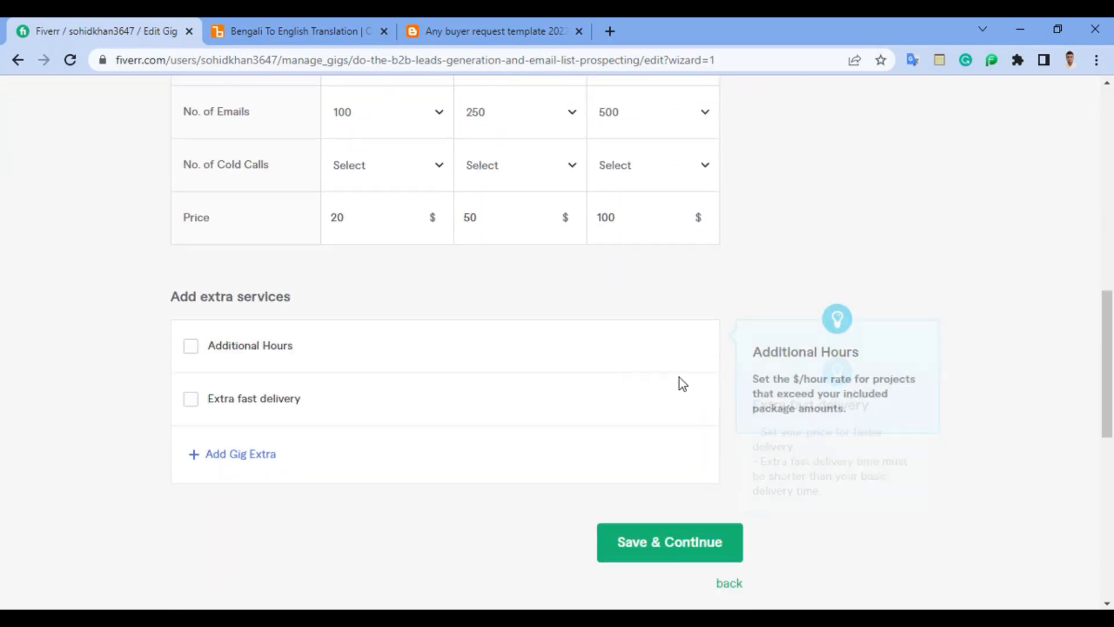
scroll(699, 480, up, 15)
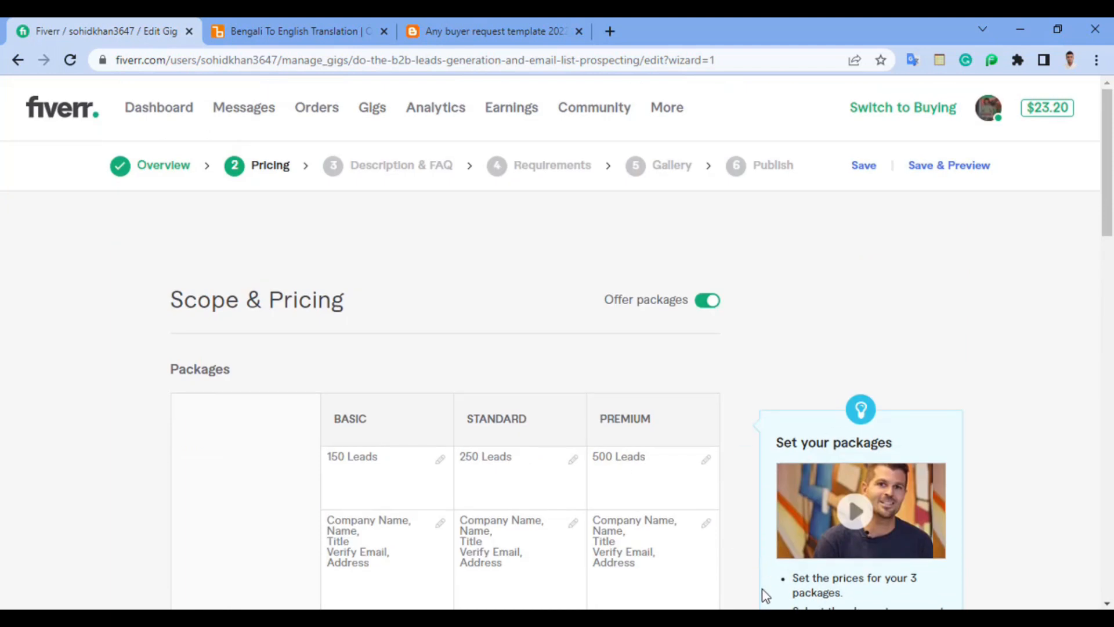
mouse_move(739, 618)
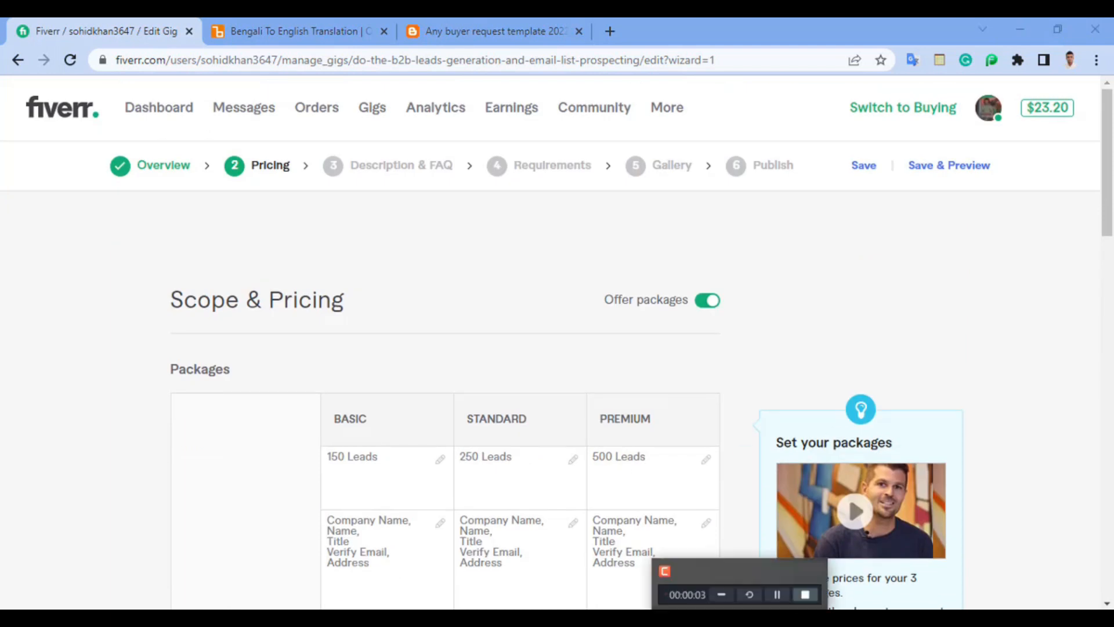